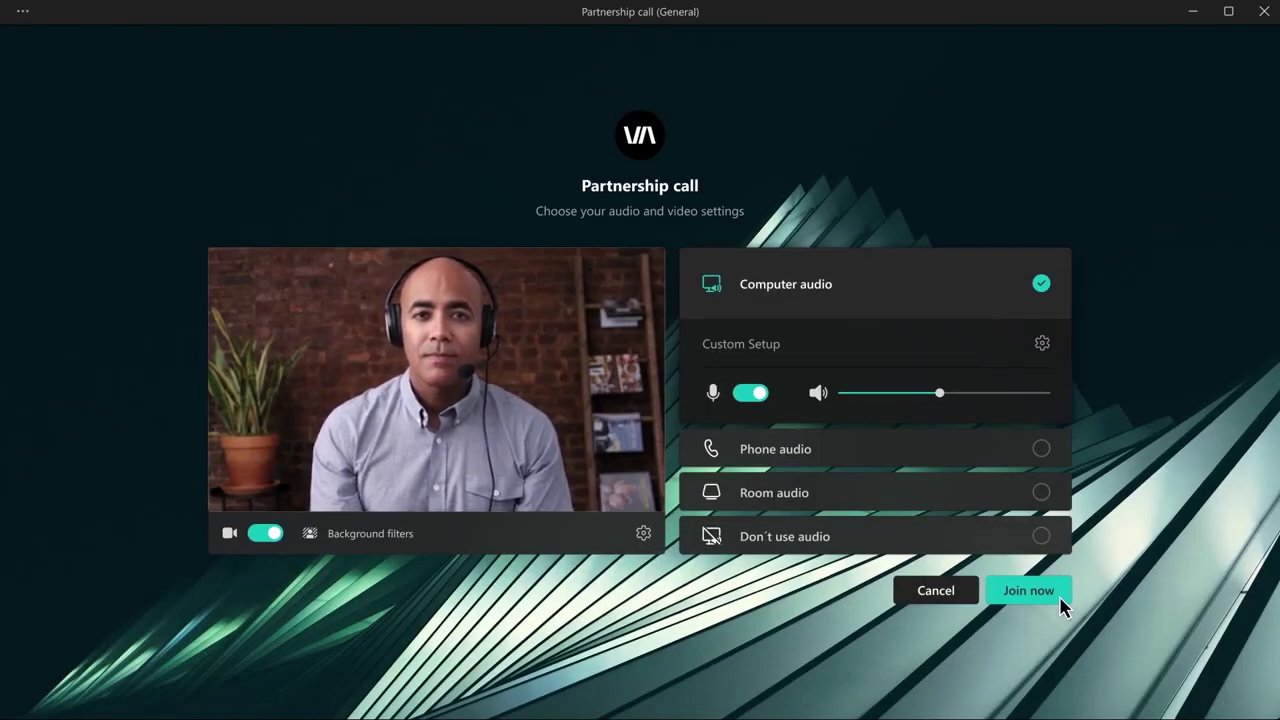
Join the Partnership call with camera and computer audio on, and admit the external guest waiting in the lobby
left_click(1060, 600)
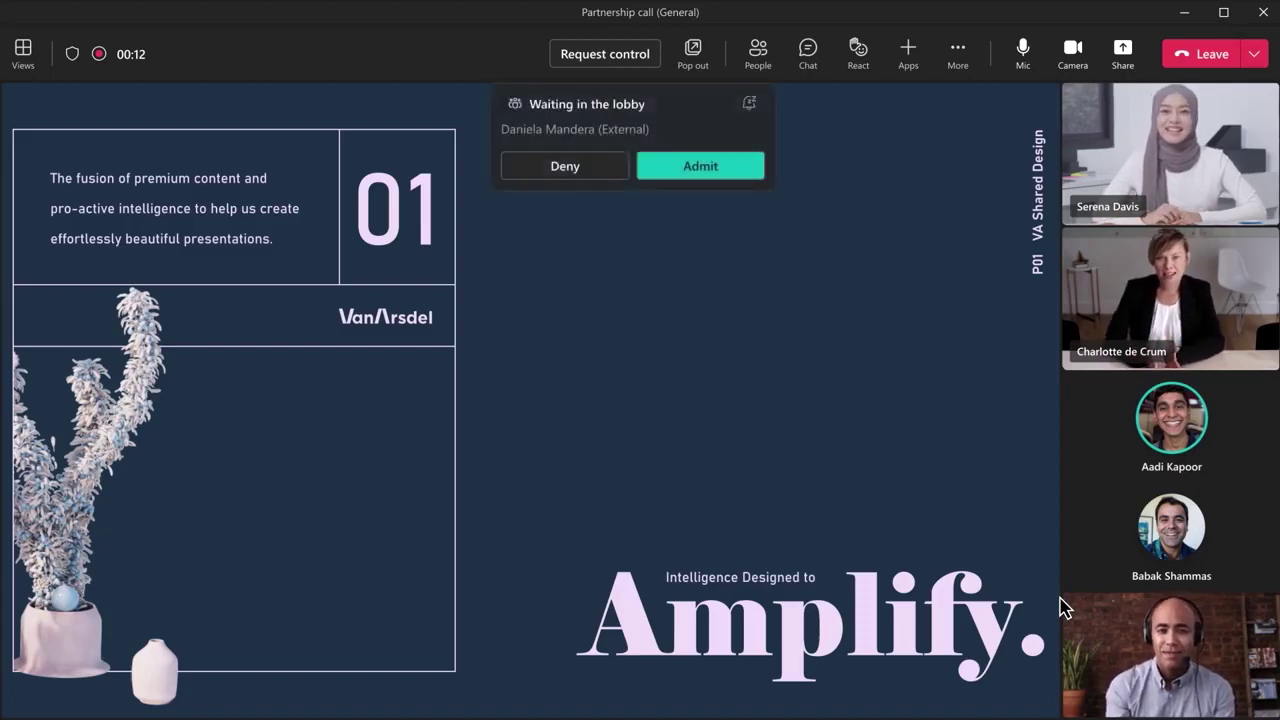
left_click(738, 168)
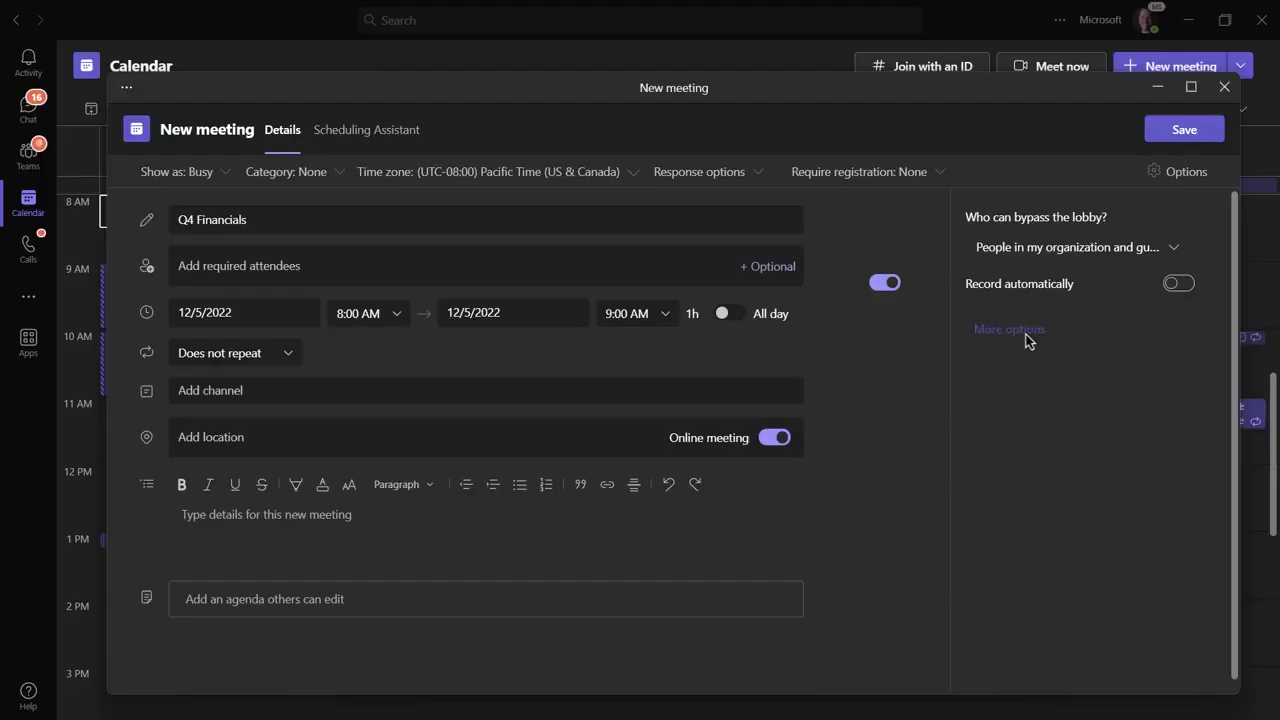
In the Q4 Financials meeting options, restrict both lobby bypass and presenting to Only me and co-organizers
left_click(1026, 334)
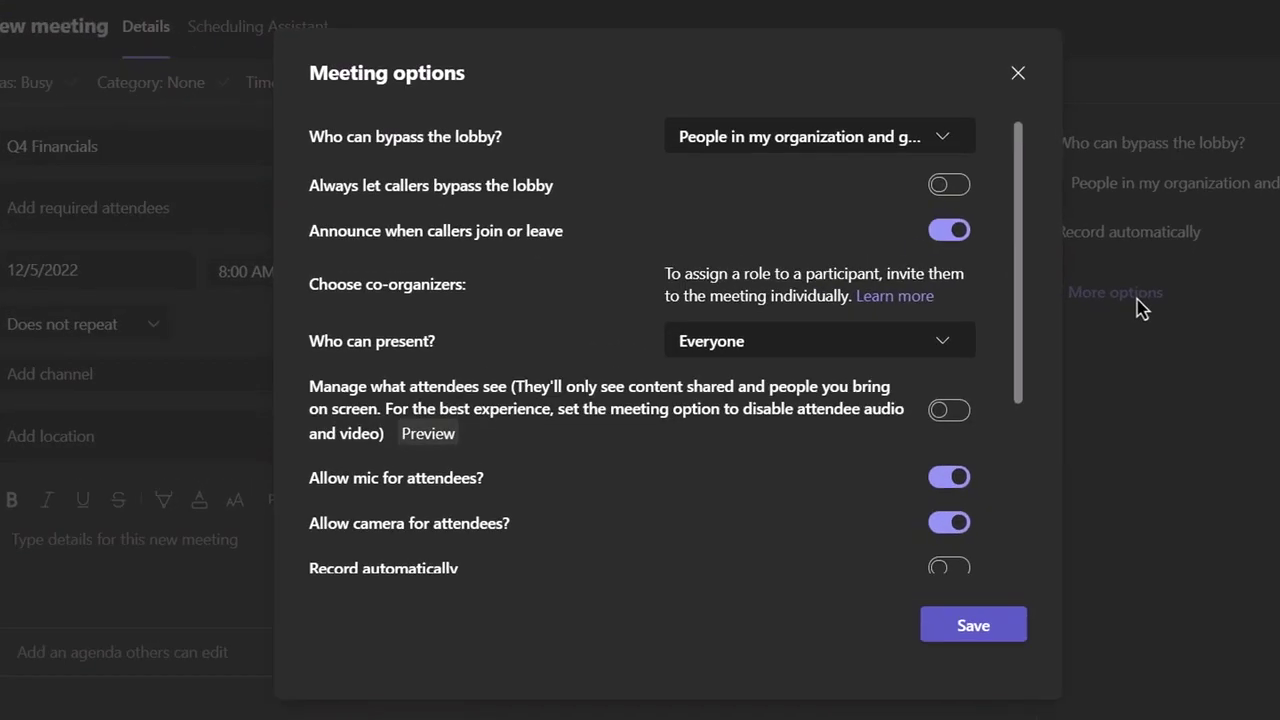
left_click(943, 140)
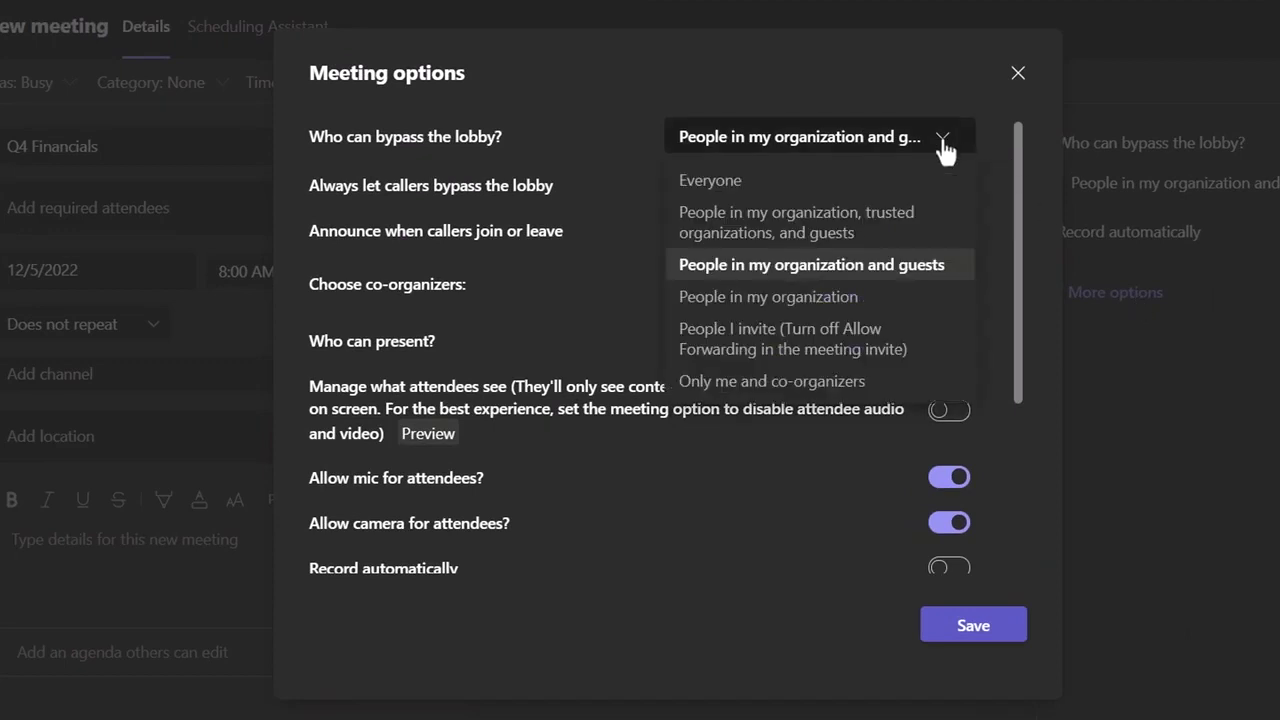
left_click(875, 380)
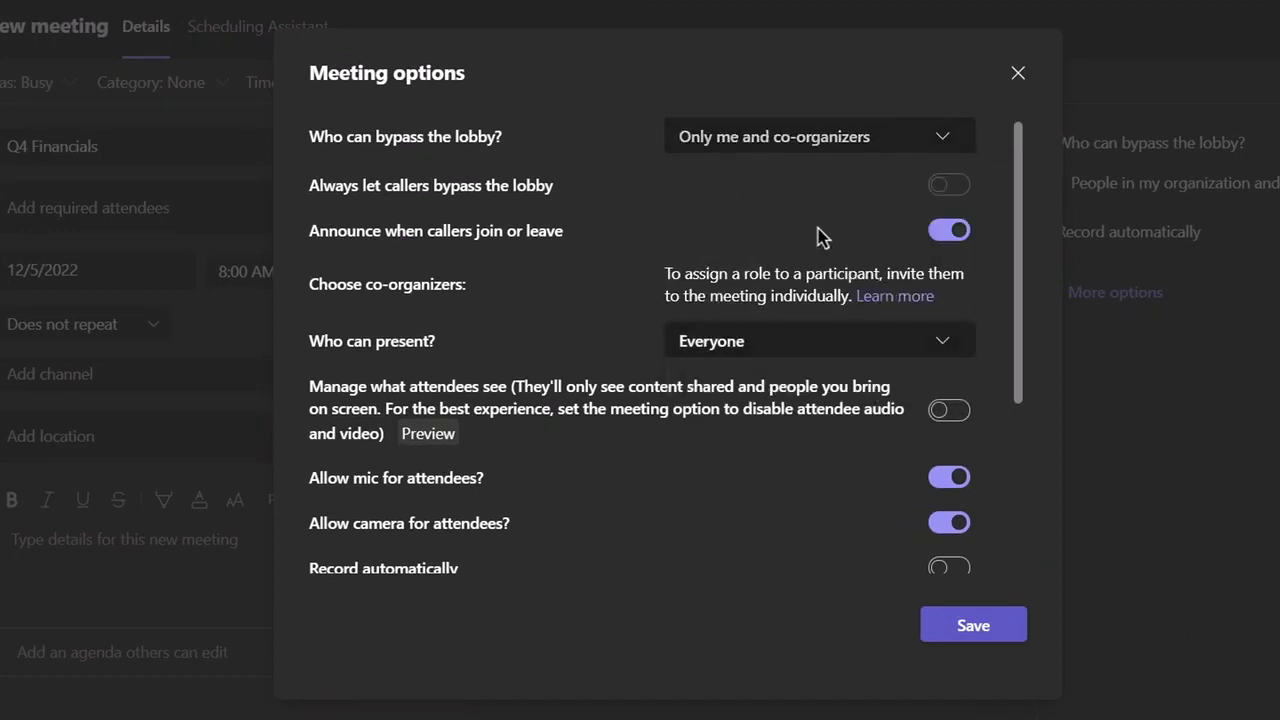
left_click(862, 345)
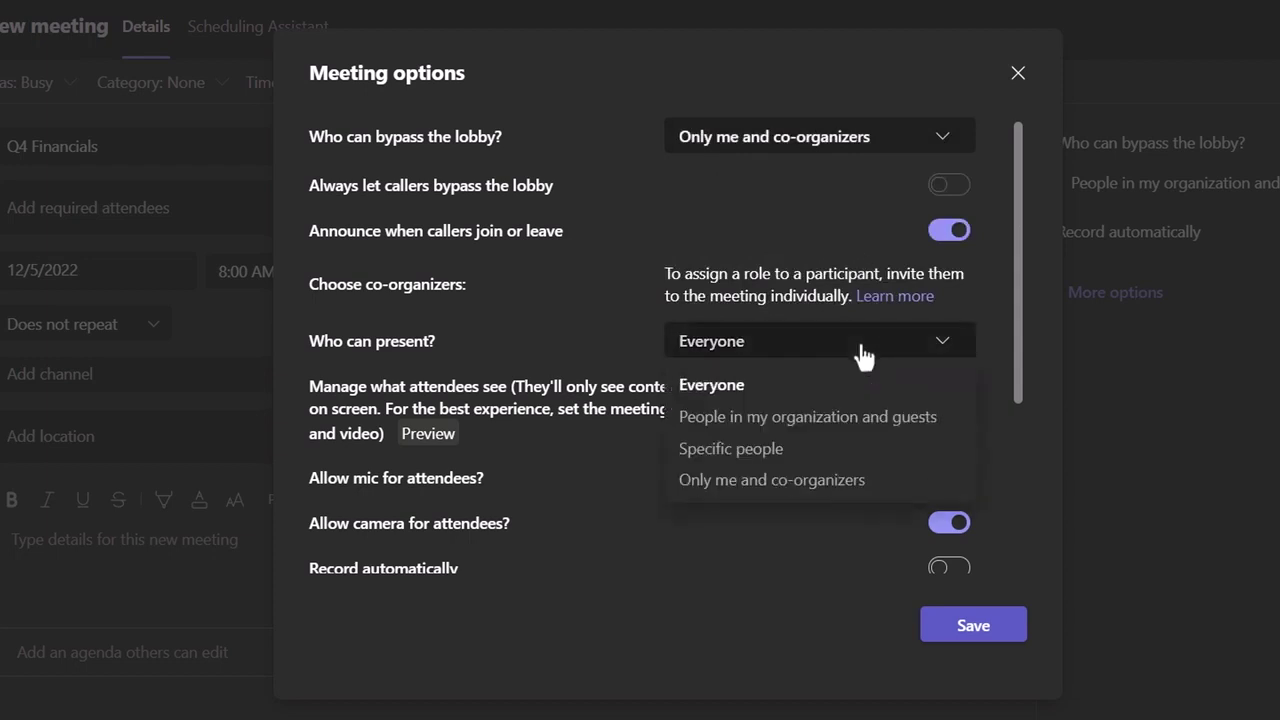
left_click(847, 478)
Turn off microphone and camera for attendees and set meeting chat to Disabled in the Q4 Financials meeting options
scroll(845, 477, "down", 1)
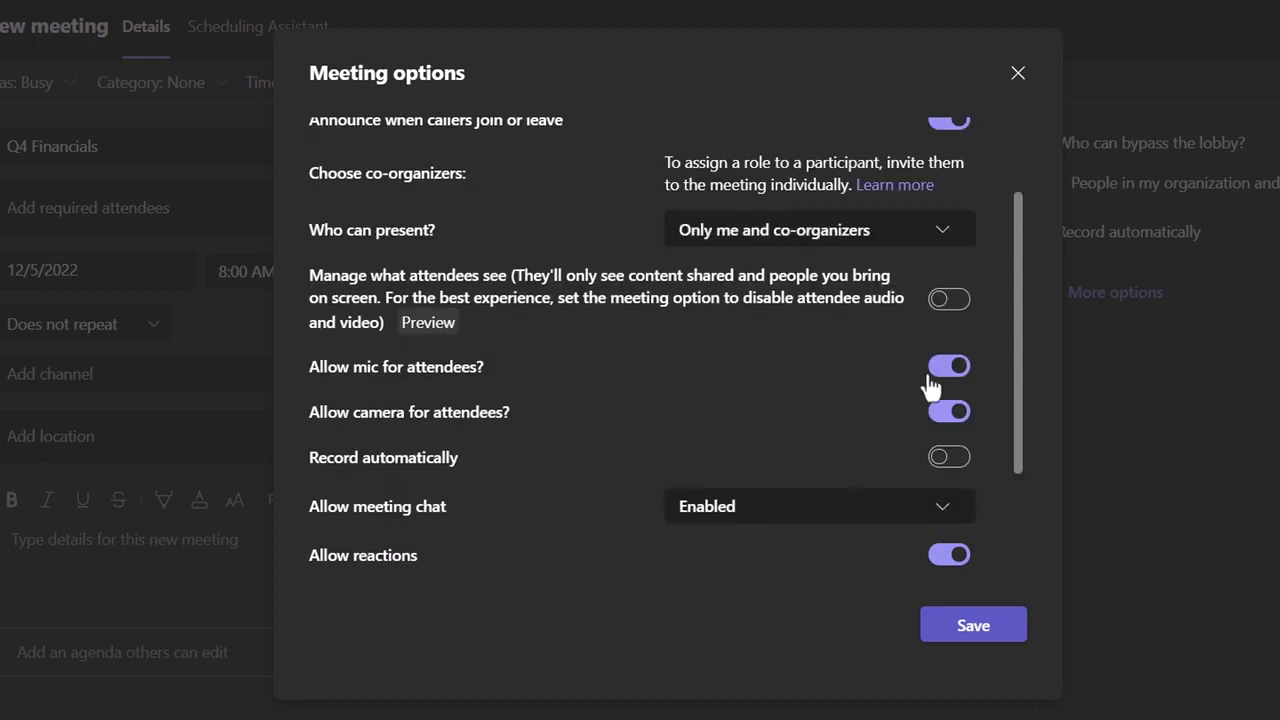
left_click(932, 427)
scroll(909, 418, "down", 1)
left_click(903, 408)
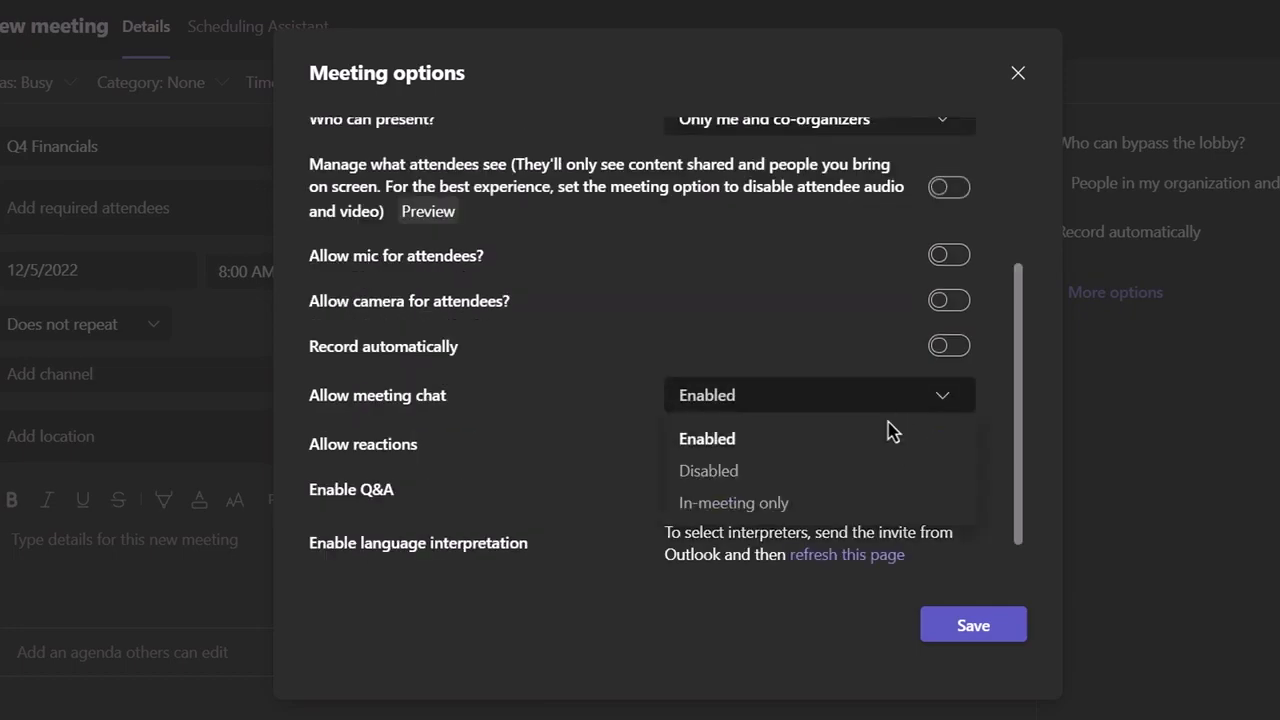
left_click(870, 470)
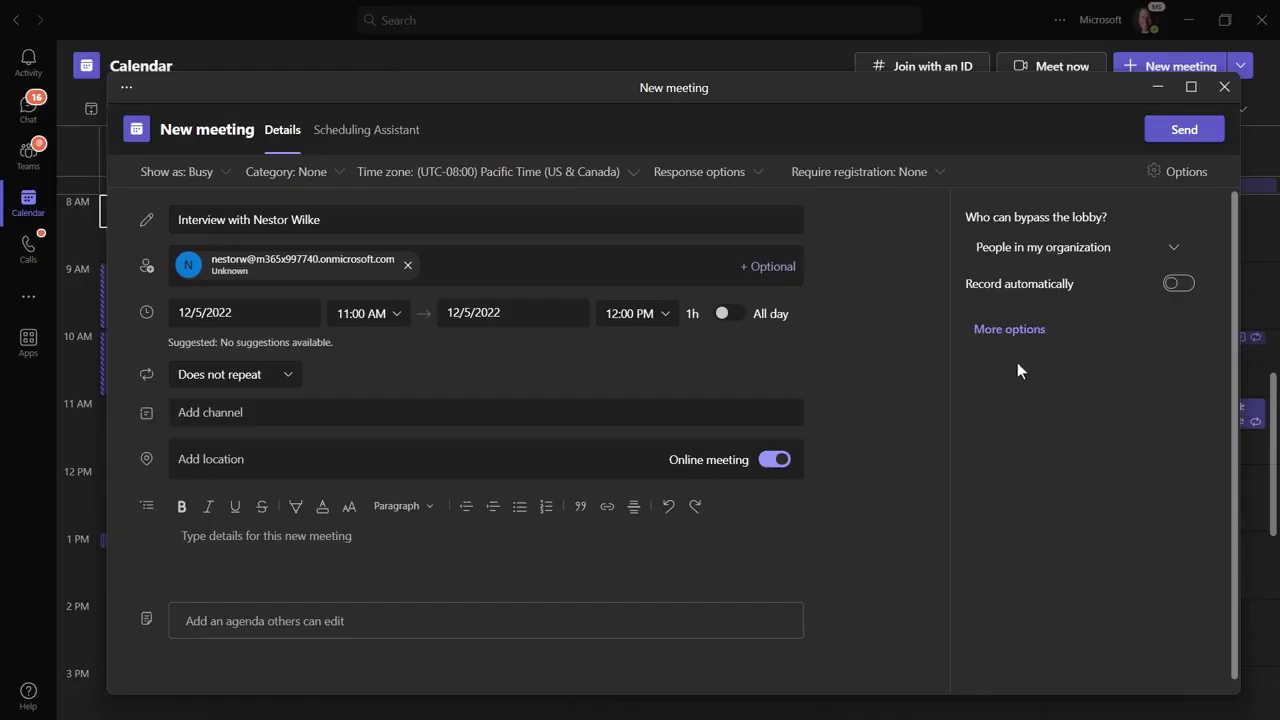
Open the full meeting options of the new interview meeting and look through the settings
left_click(1025, 330)
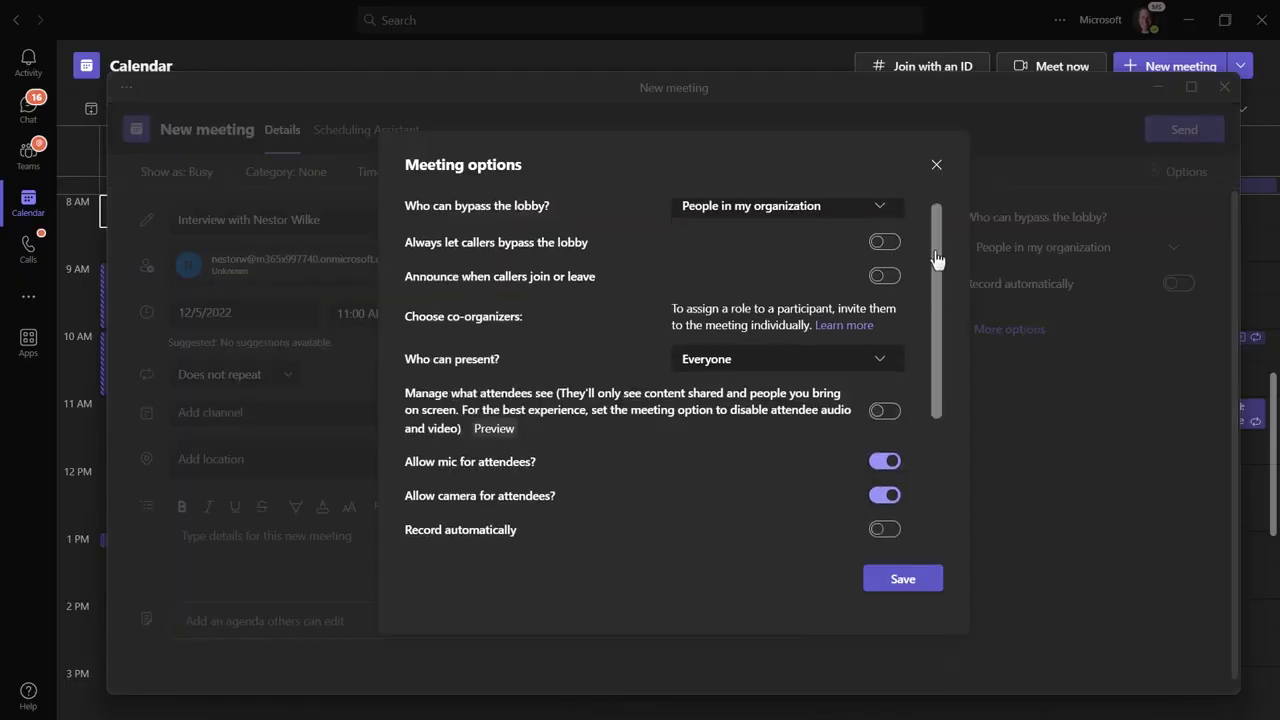
left_click_drag(936, 258, 931, 380)
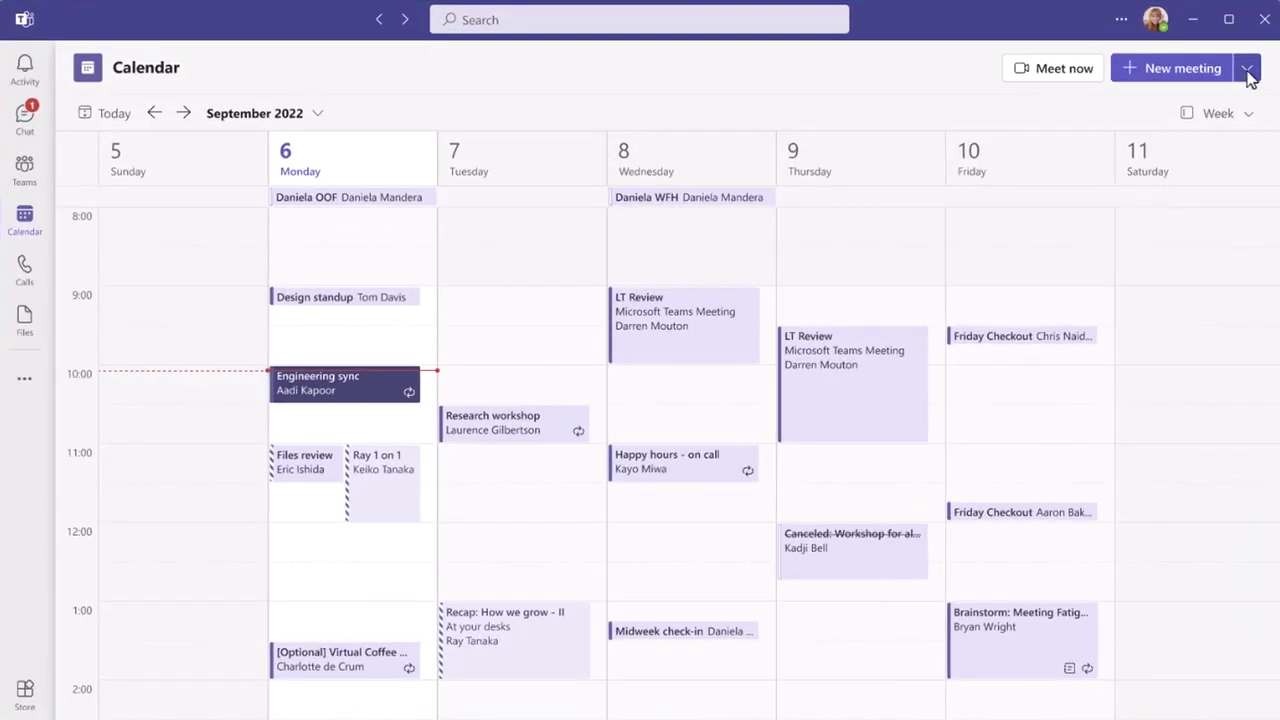
Show the meeting templates available for creating a new meeting from the calendar
left_click(1246, 69)
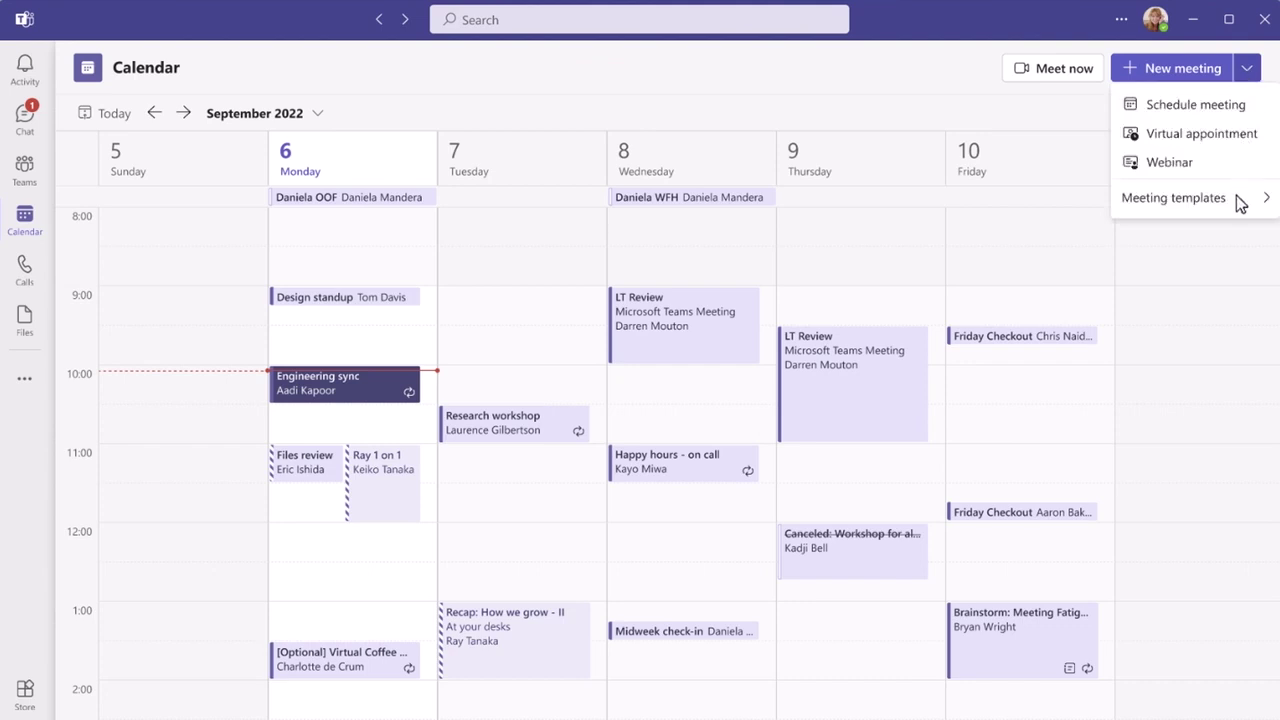
mouse_move(1215, 202)
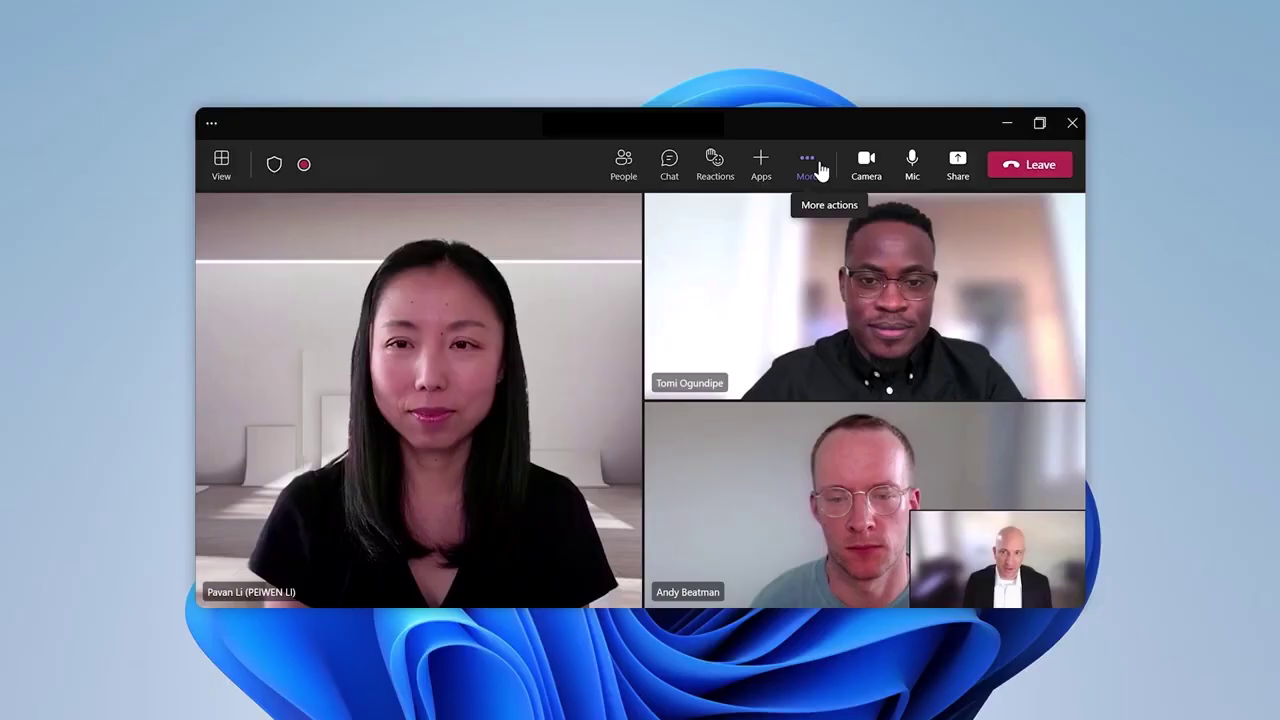
Turn on live captions in the call and set the spoken language to Chinese (Simplified, China)
left_click(815, 168)
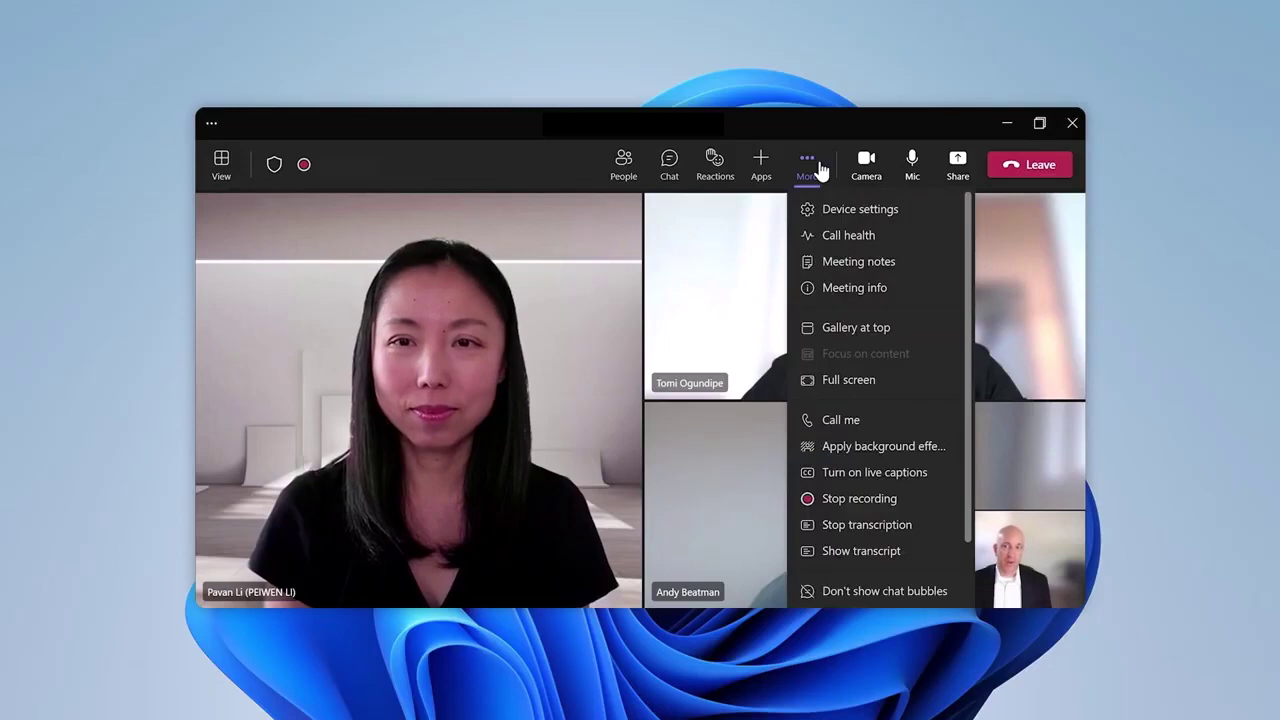
left_click(871, 466)
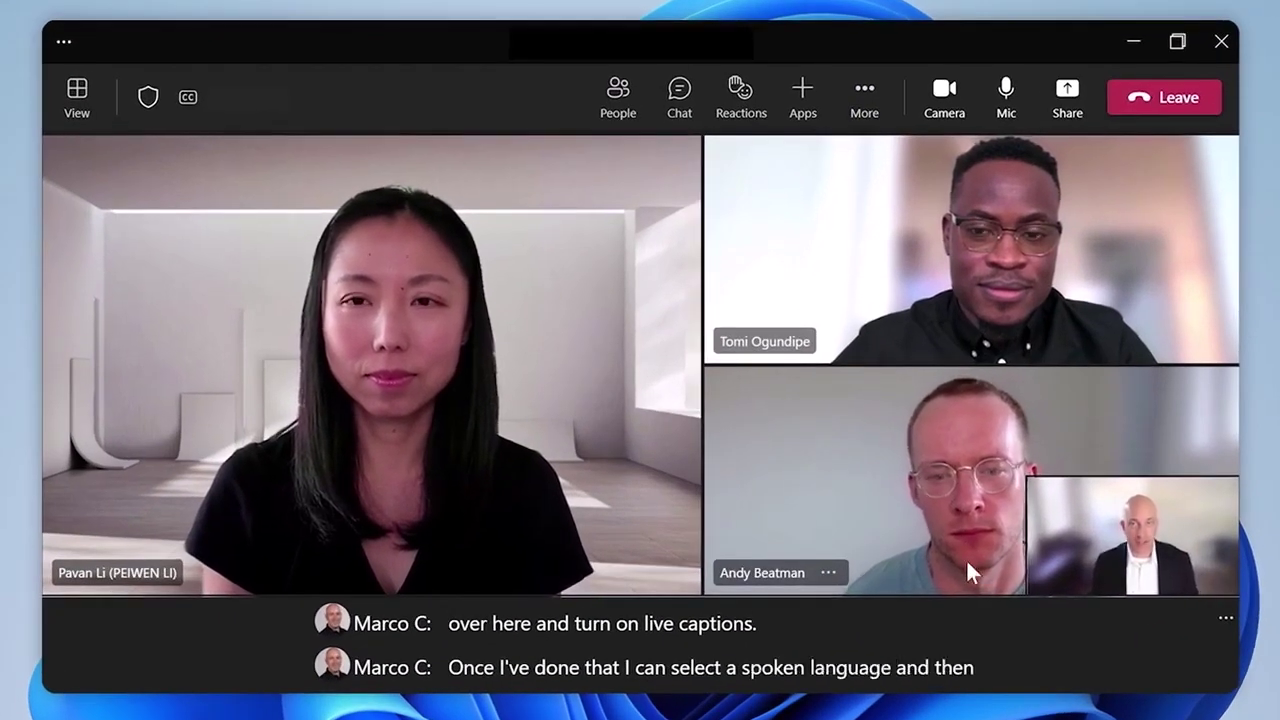
left_click(1236, 620)
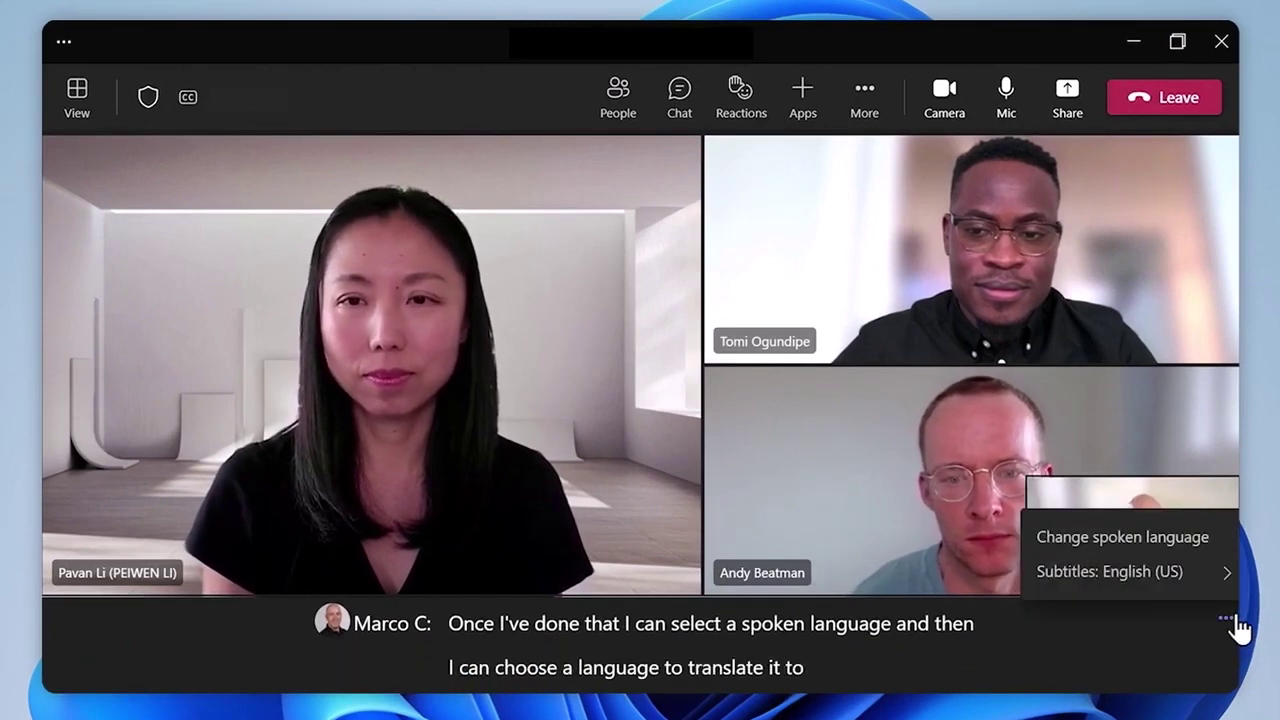
left_click(1078, 537)
left_click(555, 395)
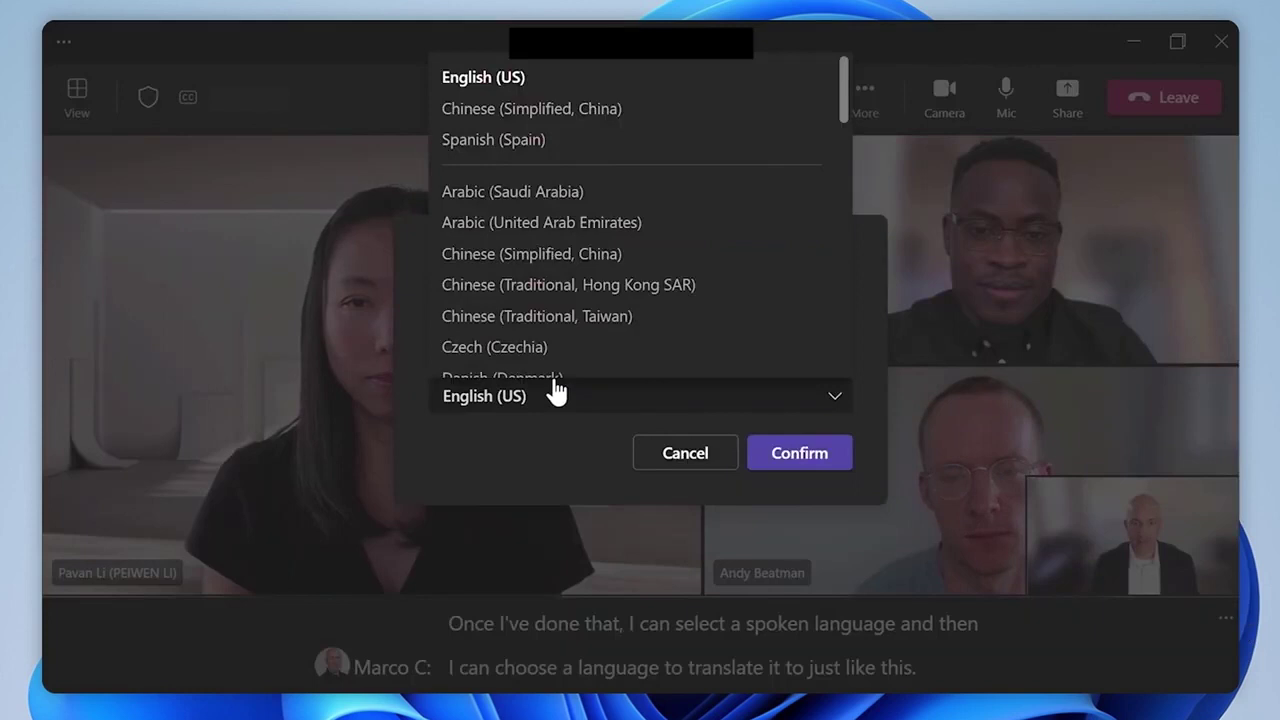
left_click(511, 258)
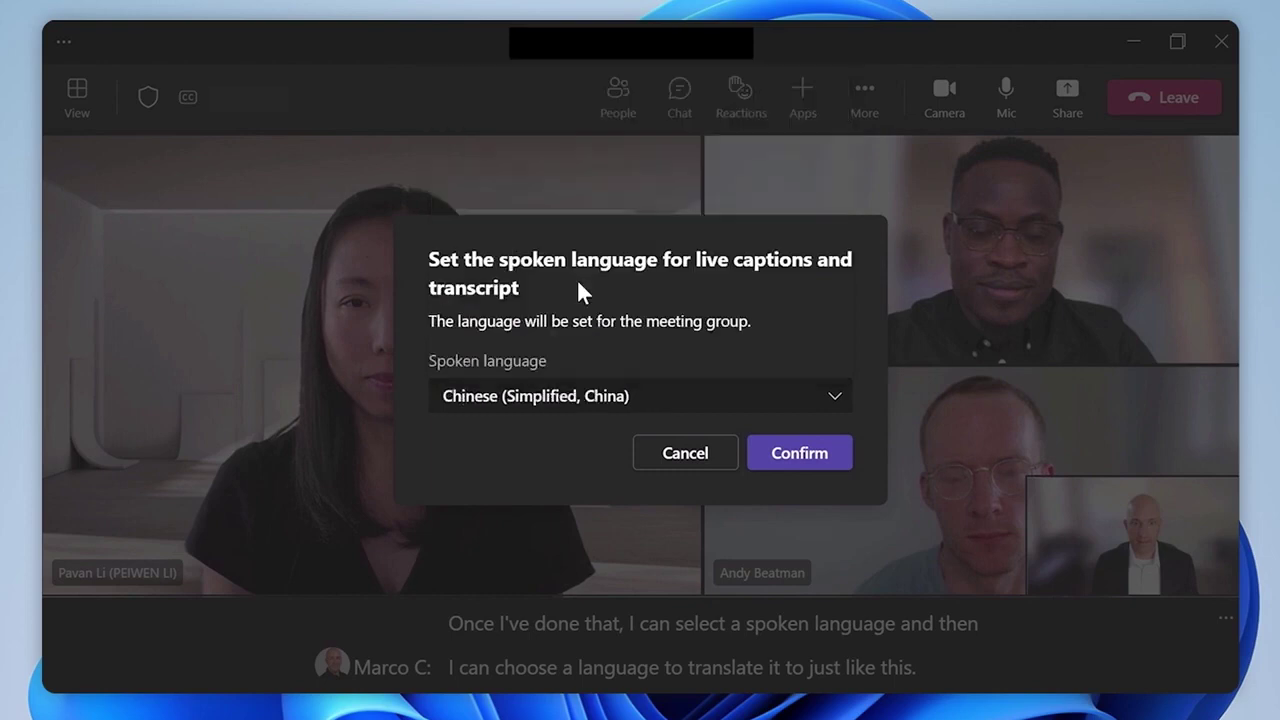
left_click(799, 453)
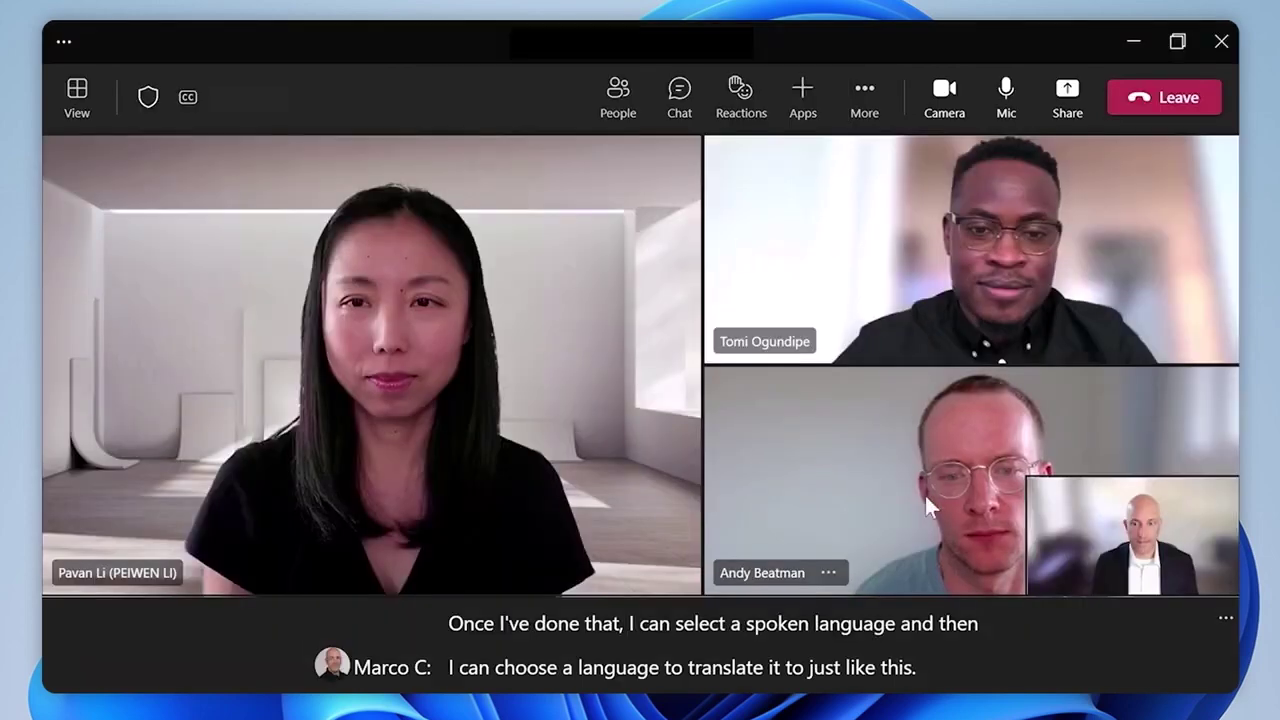
Open the choice of subtitle languages for the live captions
left_click(1226, 617)
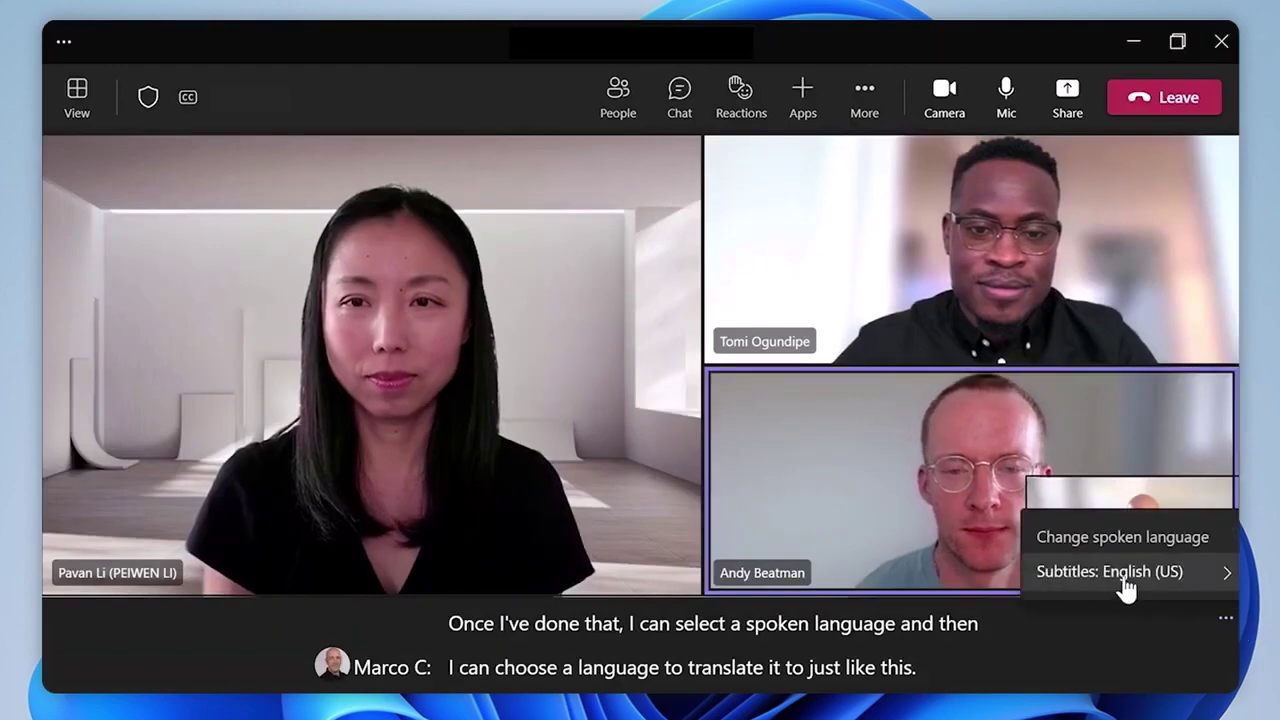
left_click(1127, 588)
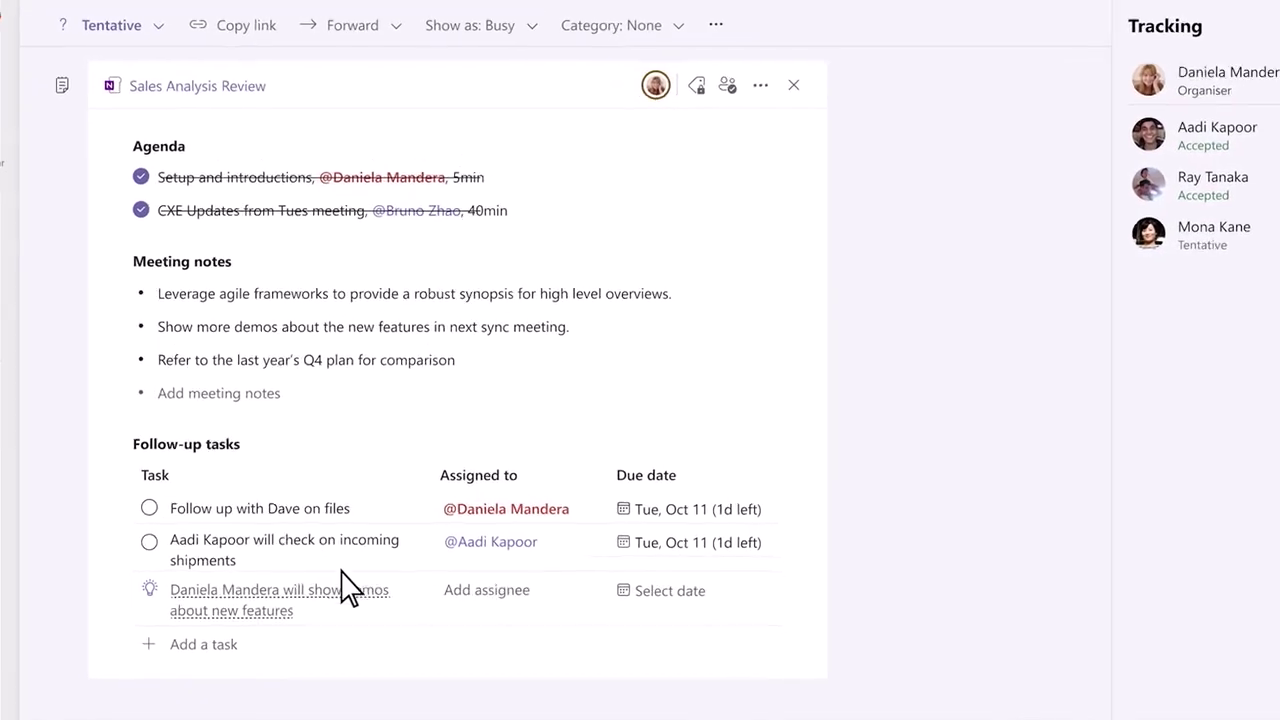
Show the transcript context for the suggested follow-up task about demos of new features in the Sales Analysis Review notes
mouse_move(288, 597)
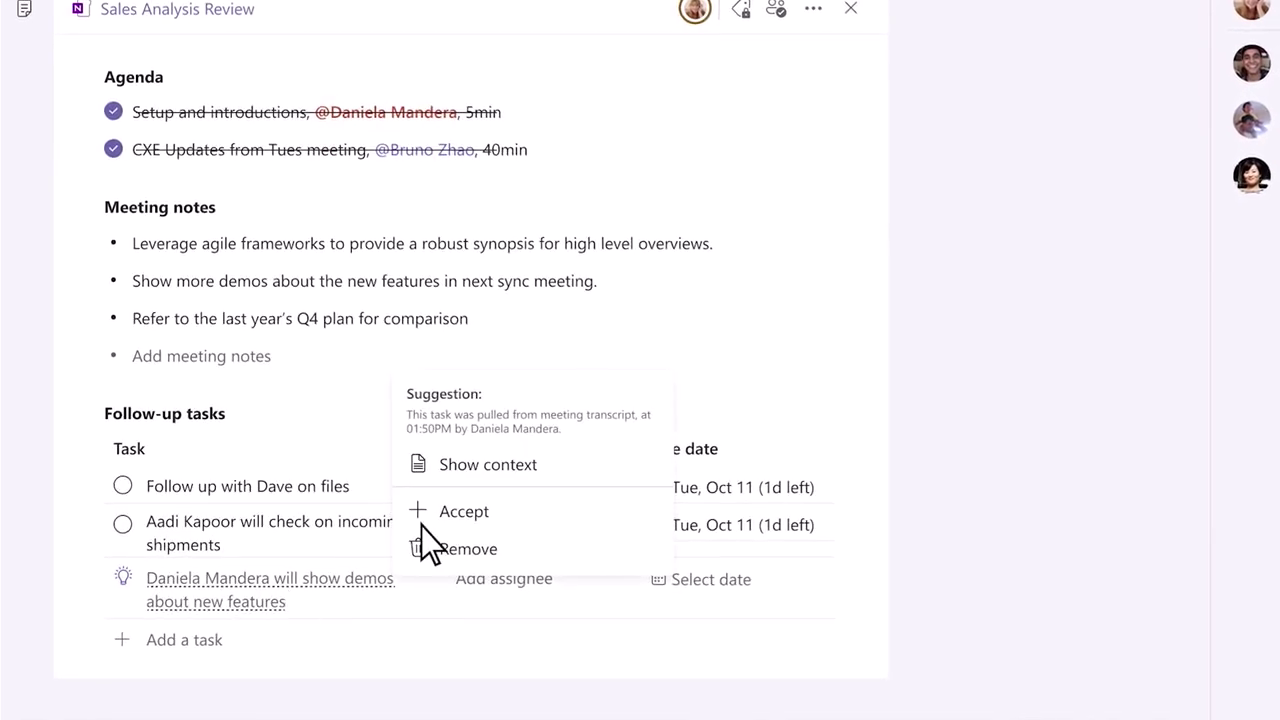
left_click(593, 455)
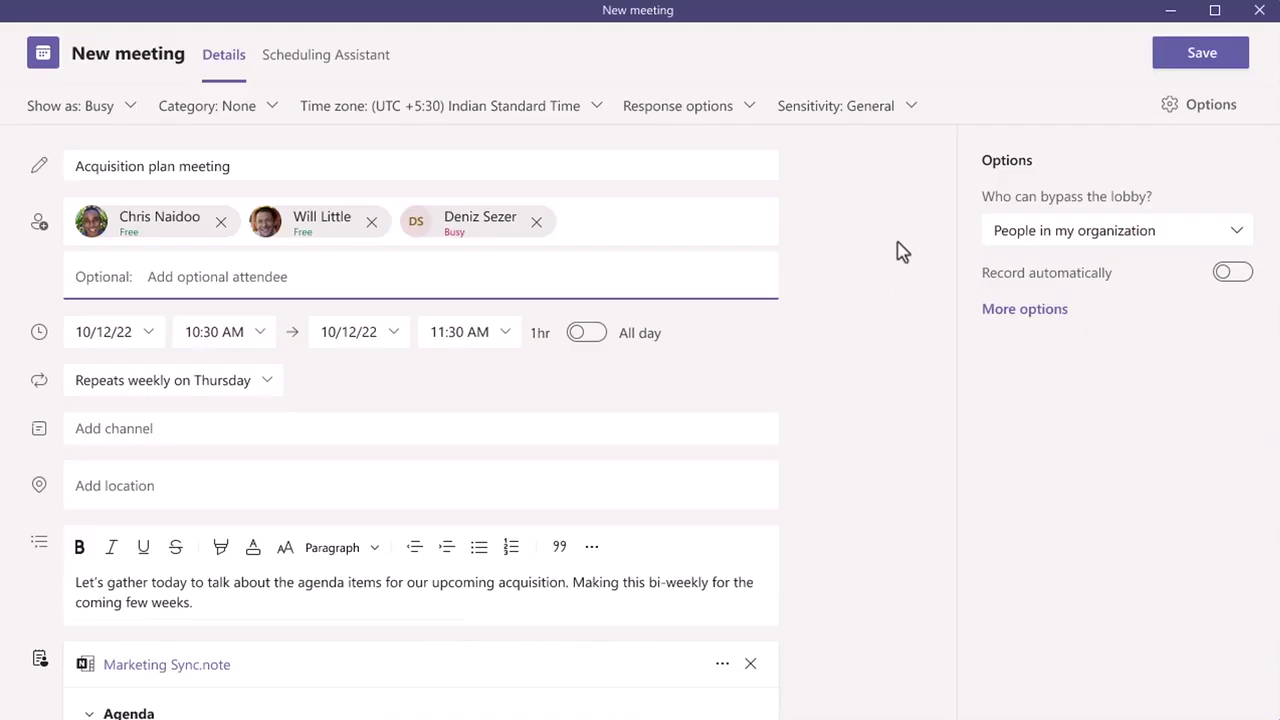
Set the sensitivity of the Acquisition plan meeting to Highly confidential
left_click(912, 110)
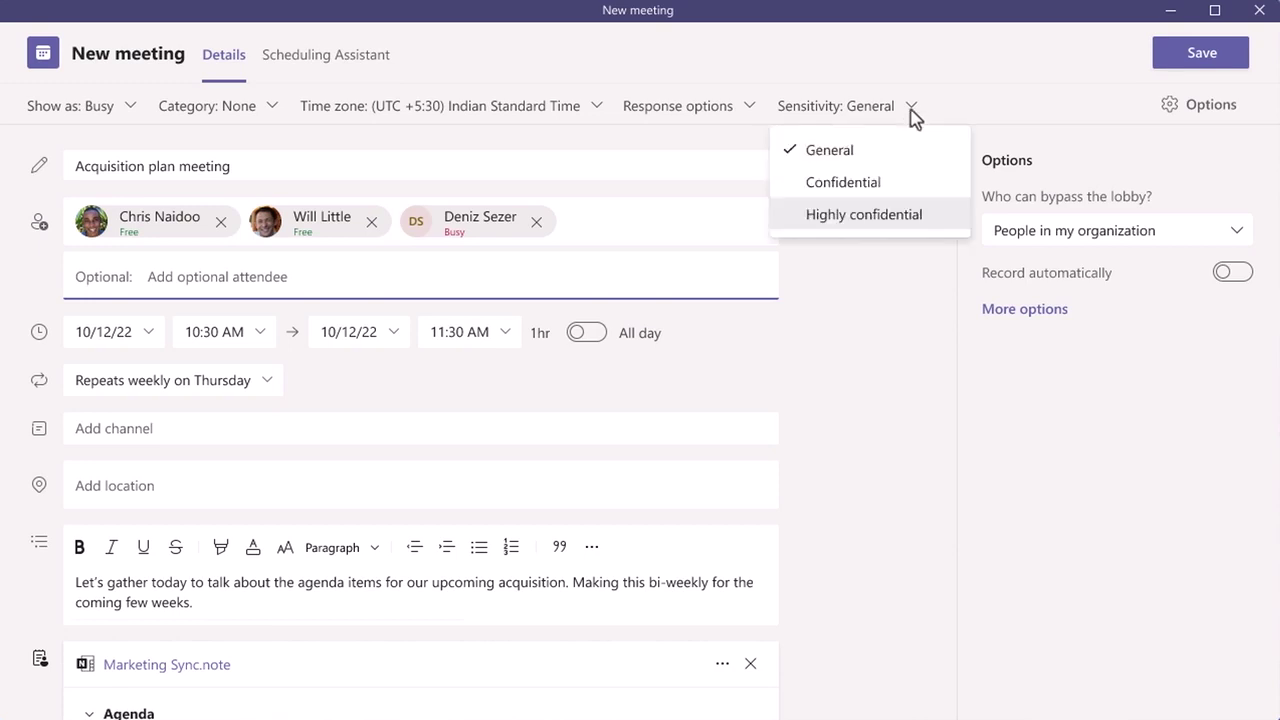
left_click(928, 216)
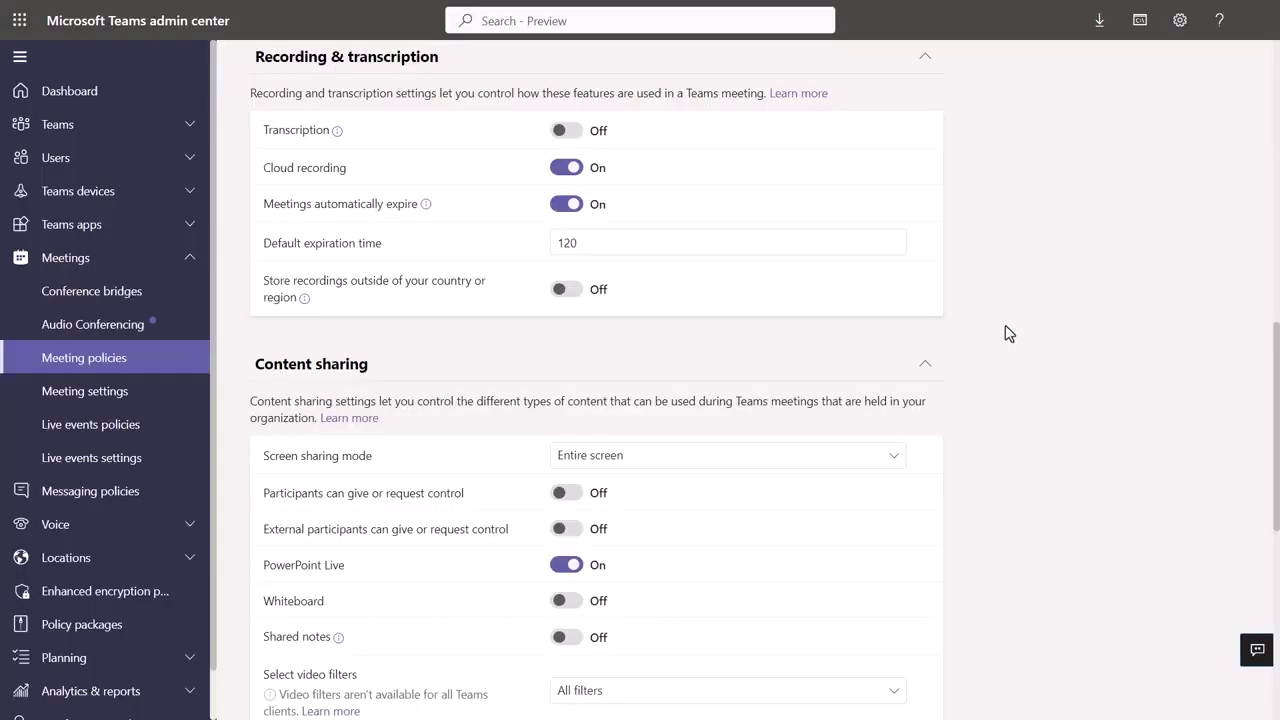
In the Microsoft Teams admin center, switch off cloud recording in the meeting policy
left_click(567, 168)
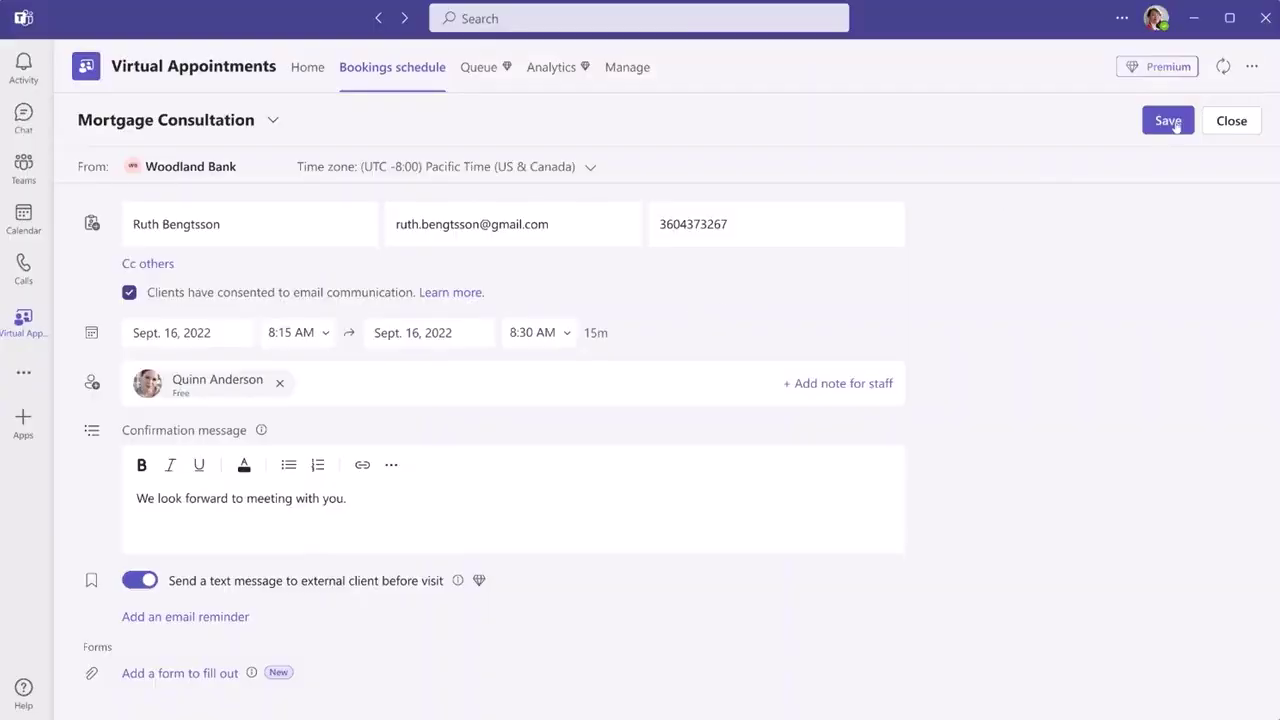
Save the Mortgage Consultation booking and open the chat with its waiting client from the appointment queue
left_click(1168, 121)
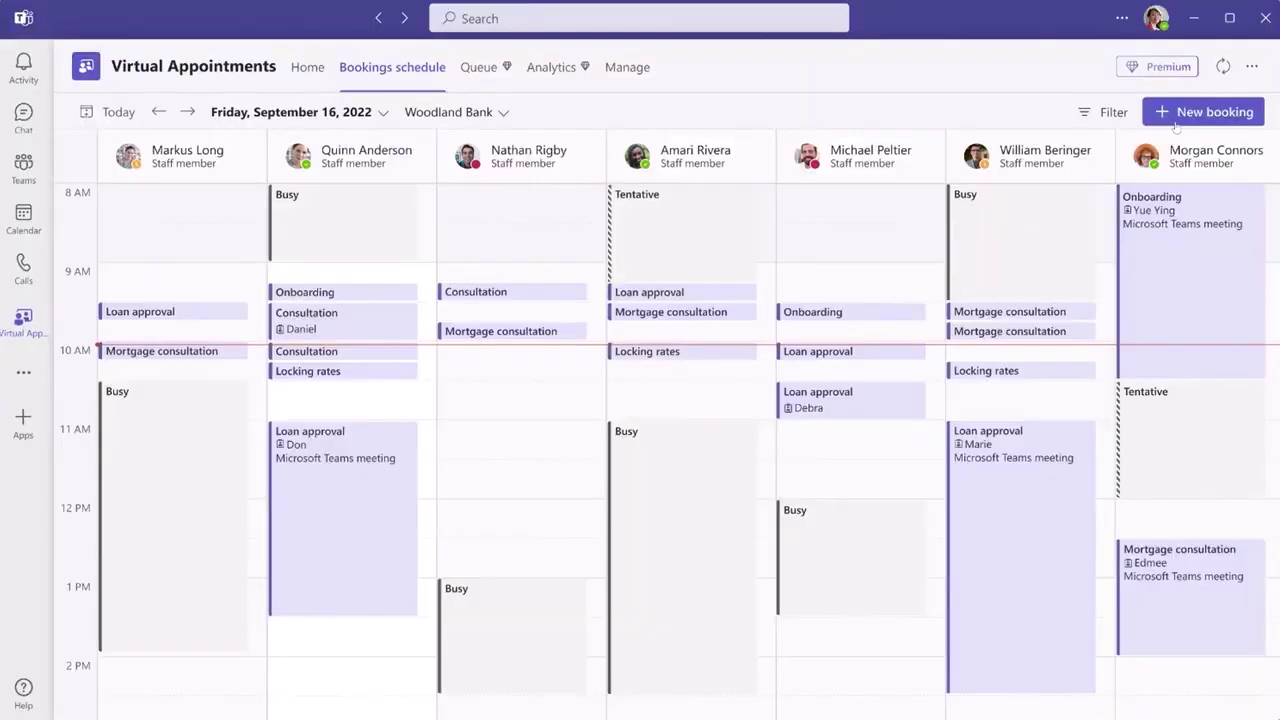
left_click(469, 67)
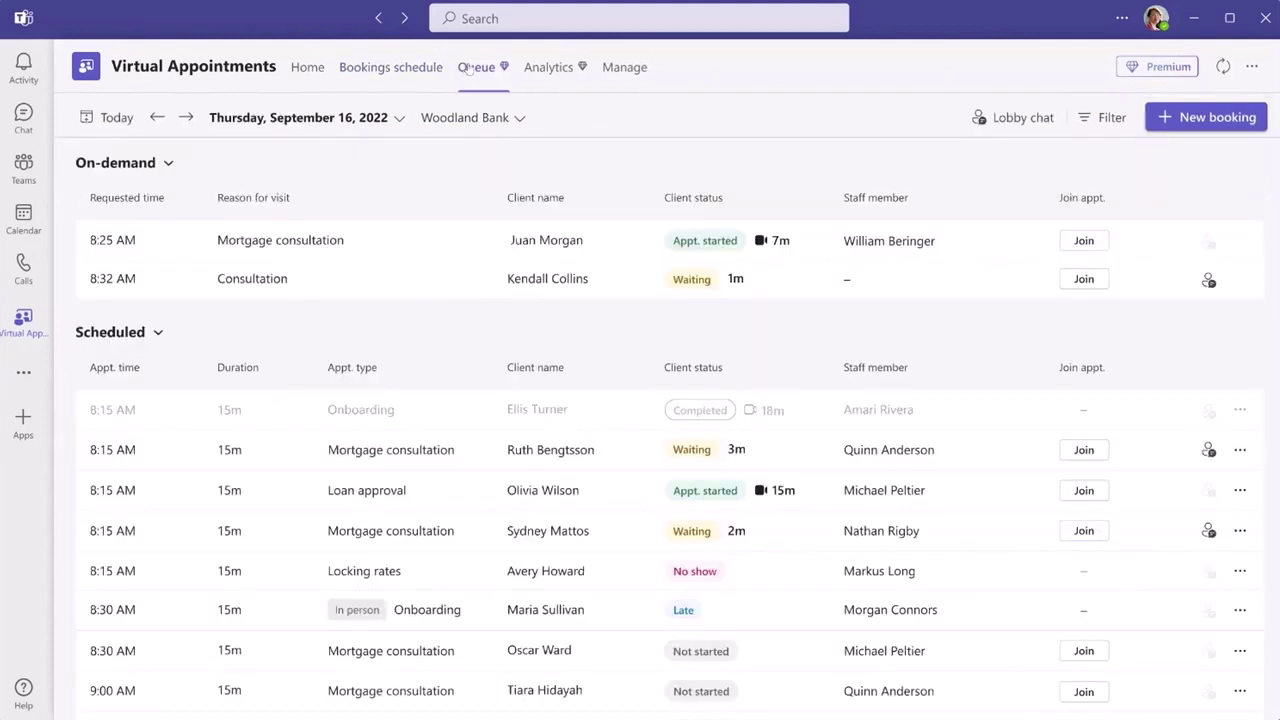
left_click(1207, 451)
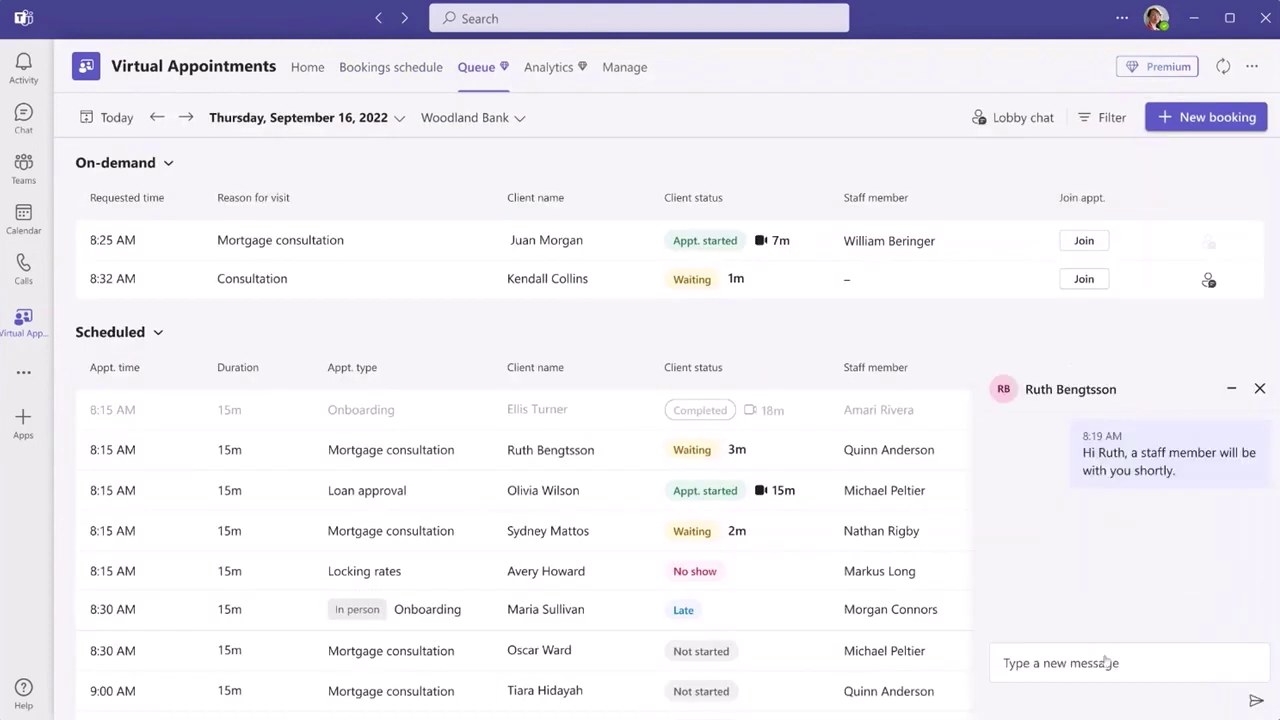
Open the Virtual Appointments analytics and examine the usage report for the last 30 days
left_click(549, 69)
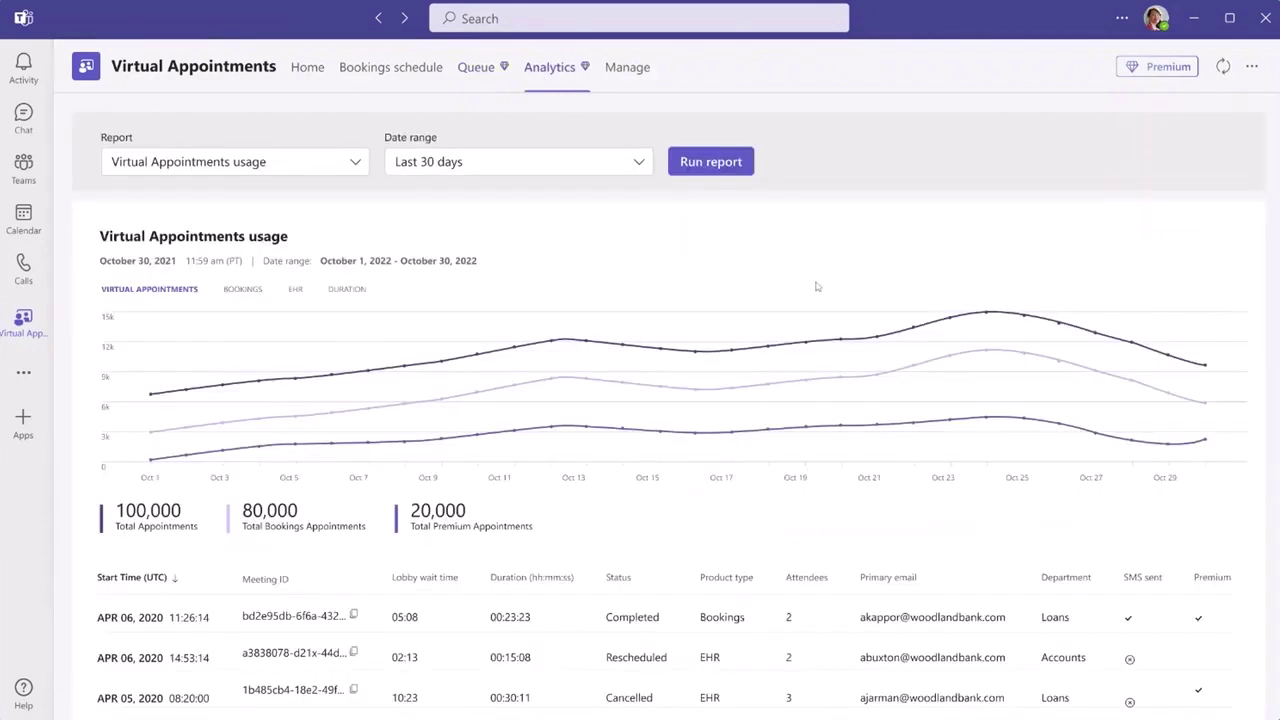
mouse_move(988, 424)
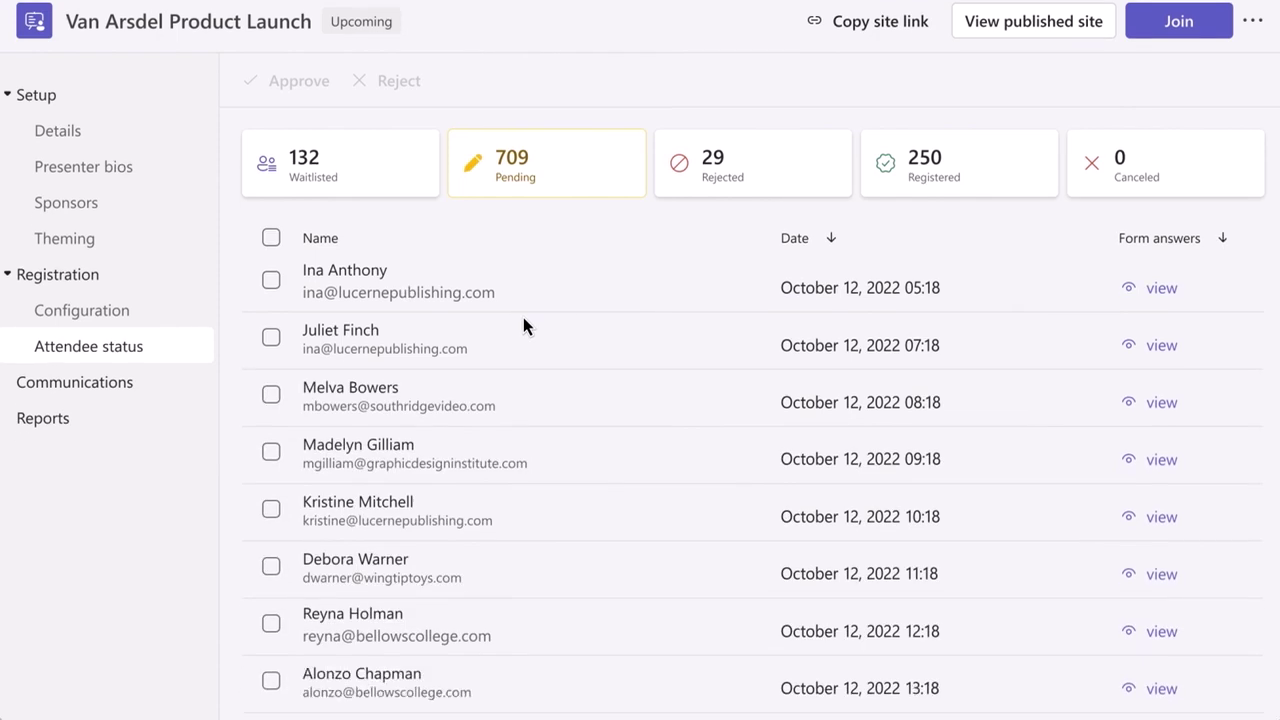
View the first pending registrant's form answers, and select and approve all pending attendees of the Van Arsdel Product Launch
left_click(1128, 288)
left_click(1071, 287)
left_click(271, 237)
left_click(250, 80)
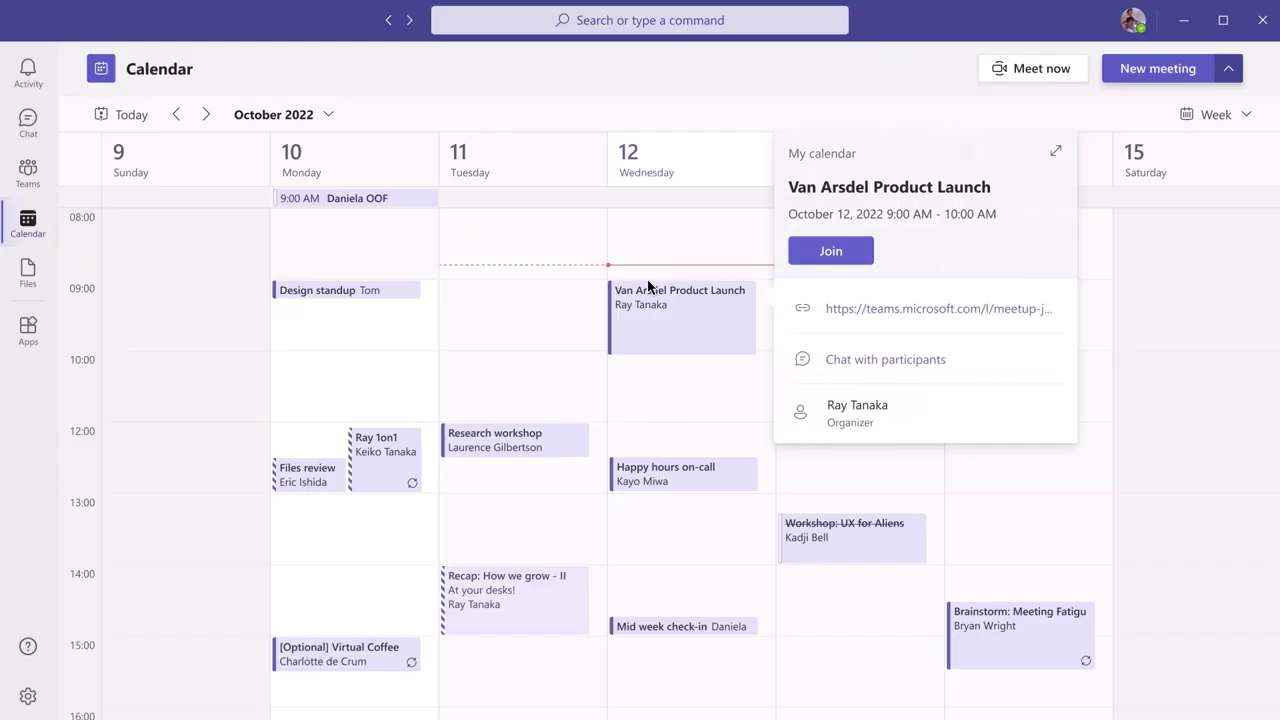
Join the Van Arsdel Product Launch event from the calendar
left_click(849, 249)
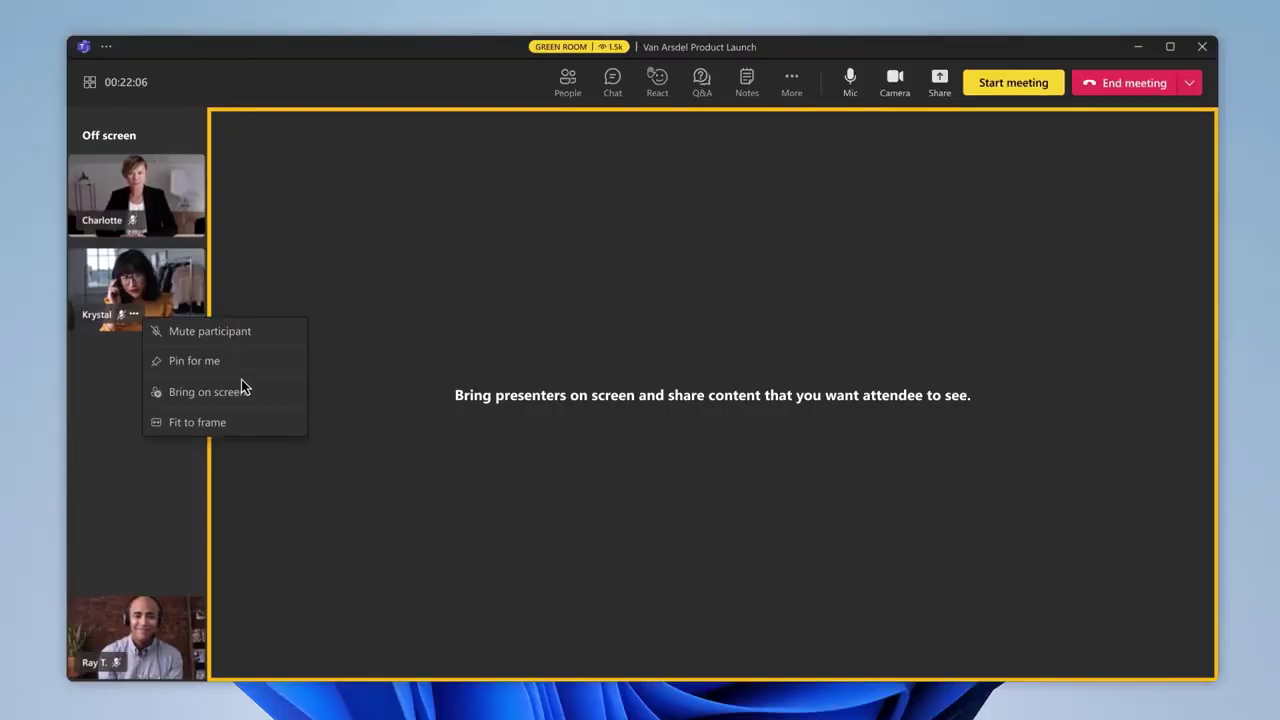
Bring both off-screen presenters on screen in the green room and open the content sharing options
left_click(266, 394)
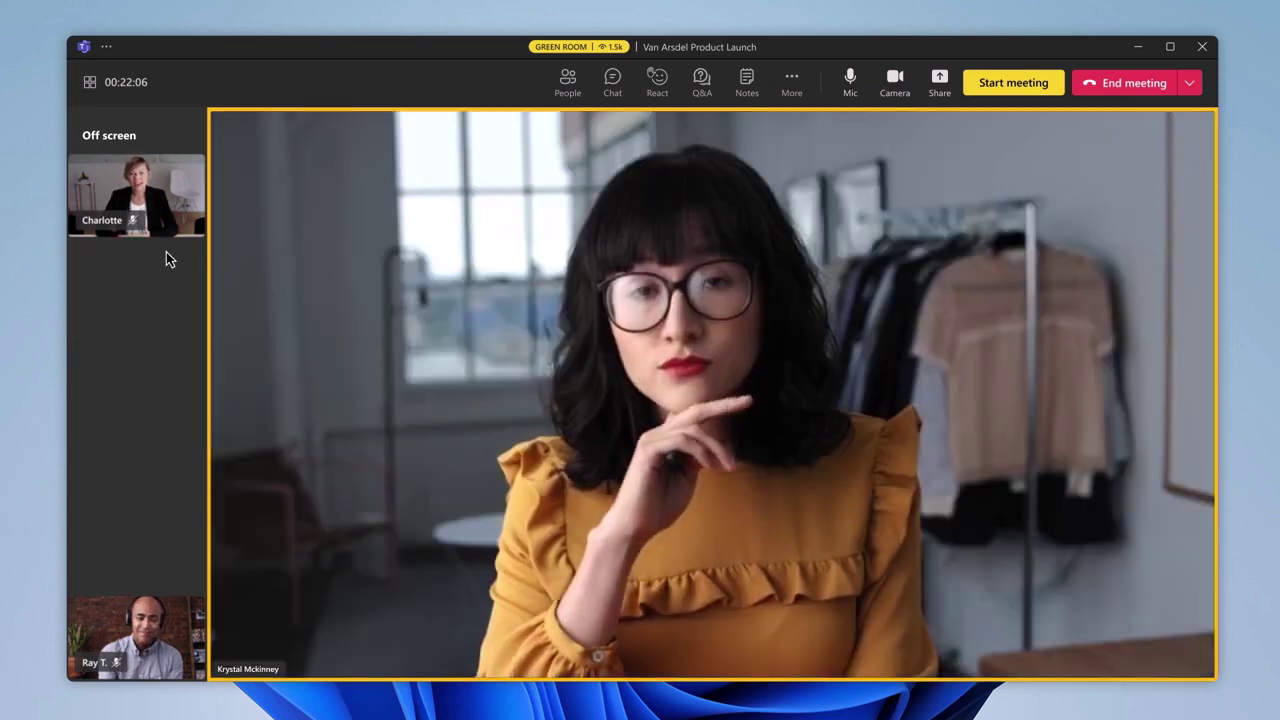
left_click(145, 220)
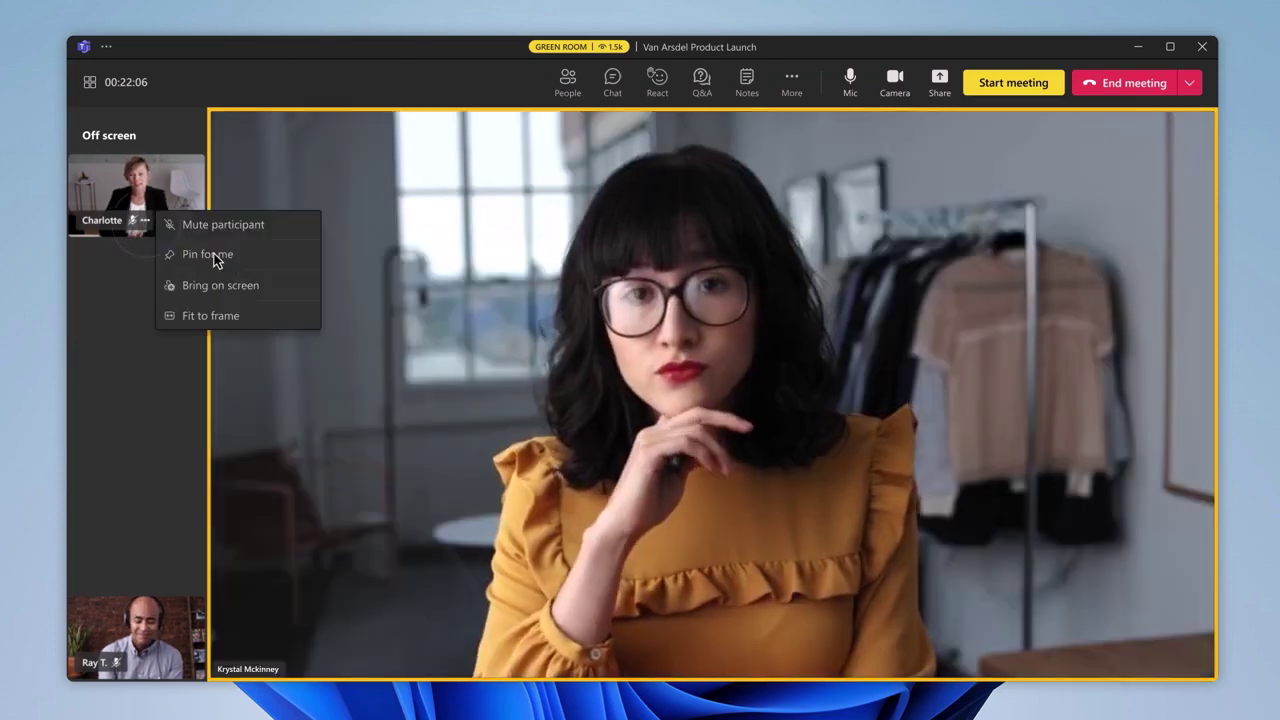
left_click(275, 283)
left_click(940, 80)
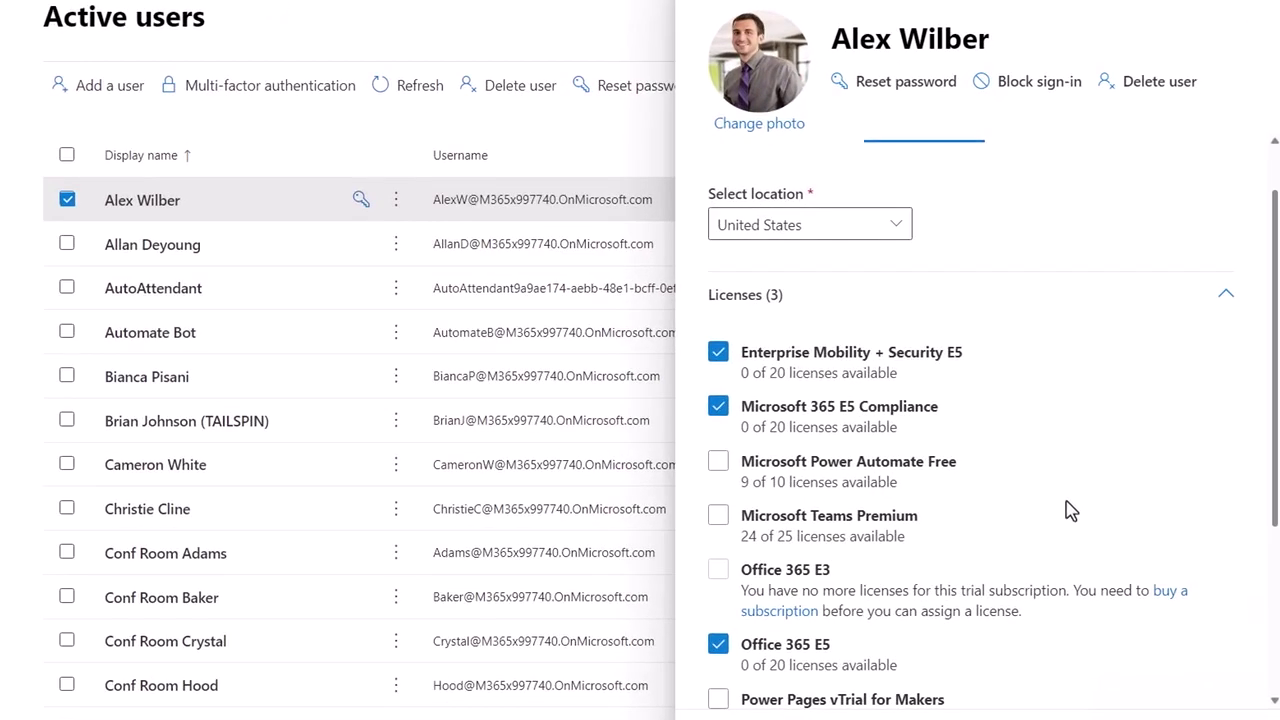
Select the Microsoft Teams Premium license for the chosen active user
left_click(718, 514)
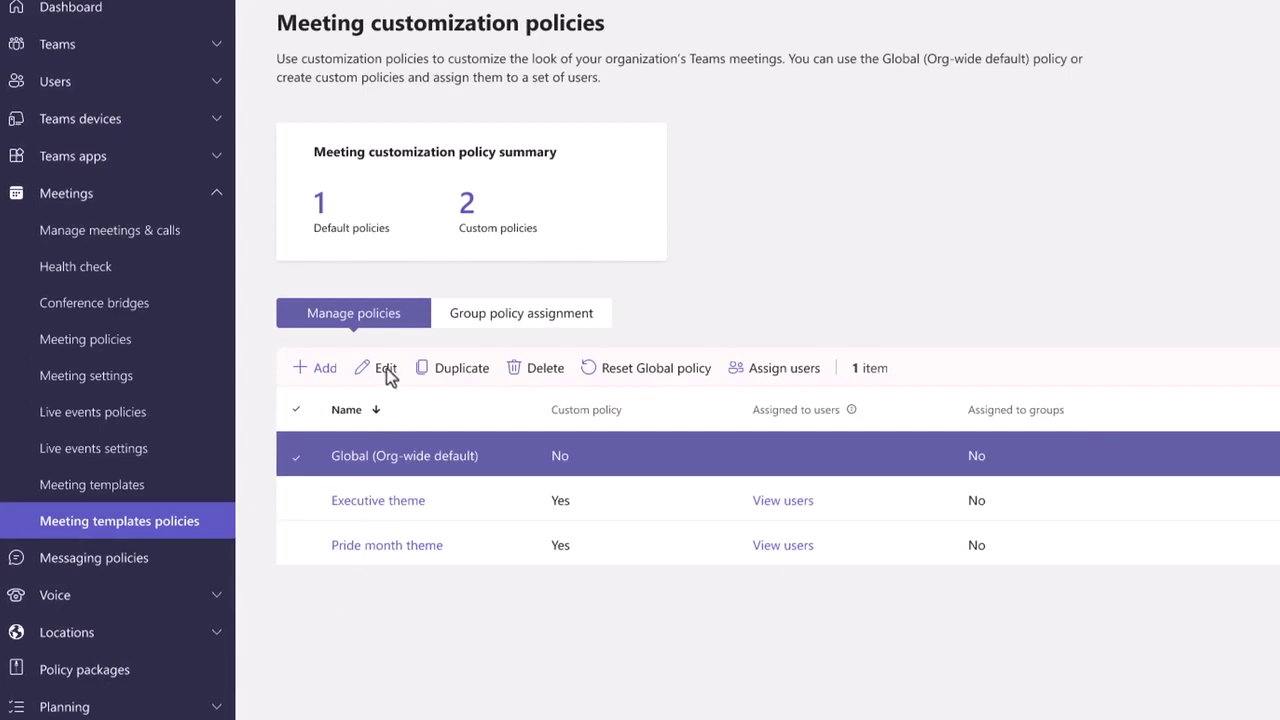
Open the Global (Org-wide default) meeting customization policy for editing and start adding a theme
left_click(385, 368)
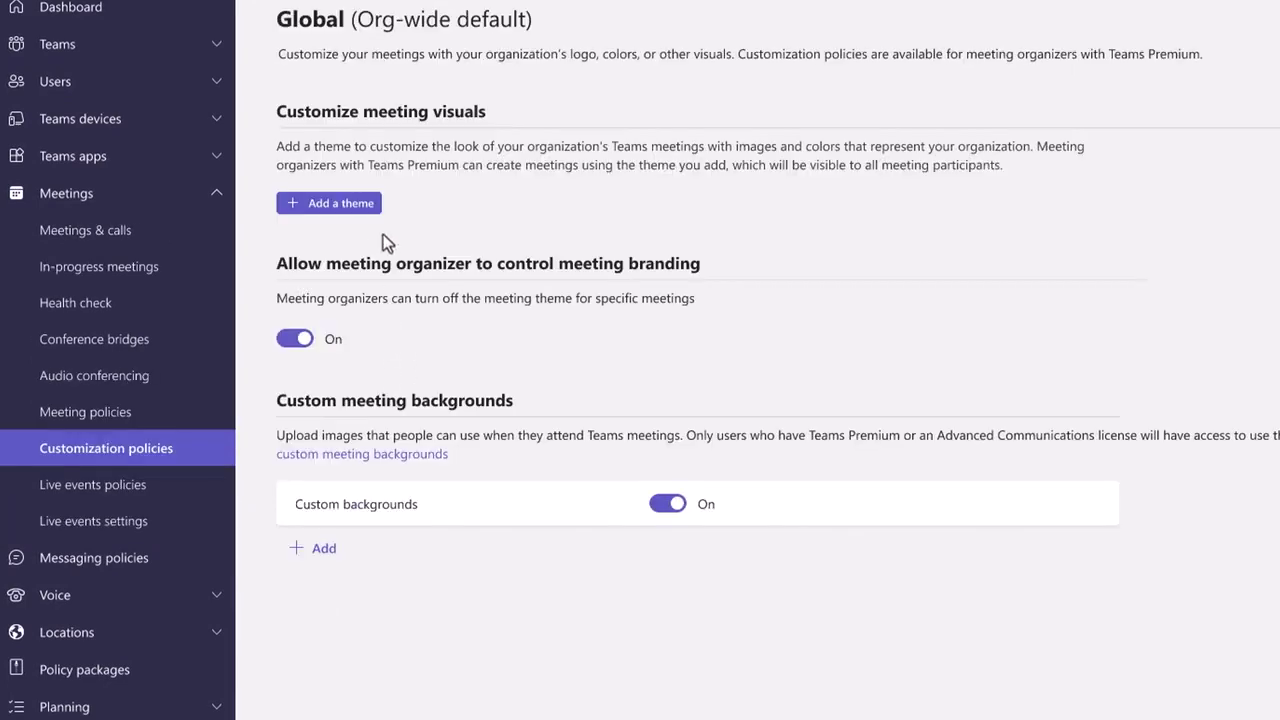
left_click(366, 206)
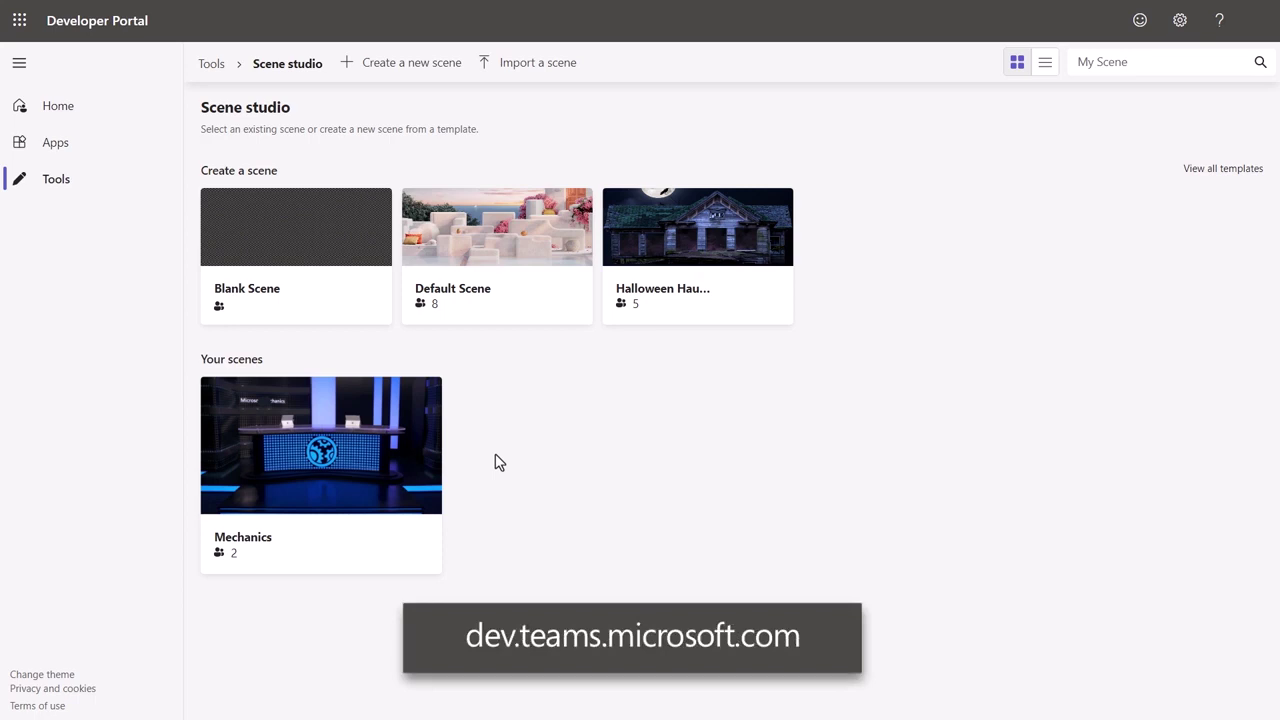
Open the Mechanics scene in Scene studio and increase its number of participants to 3
left_click(363, 482)
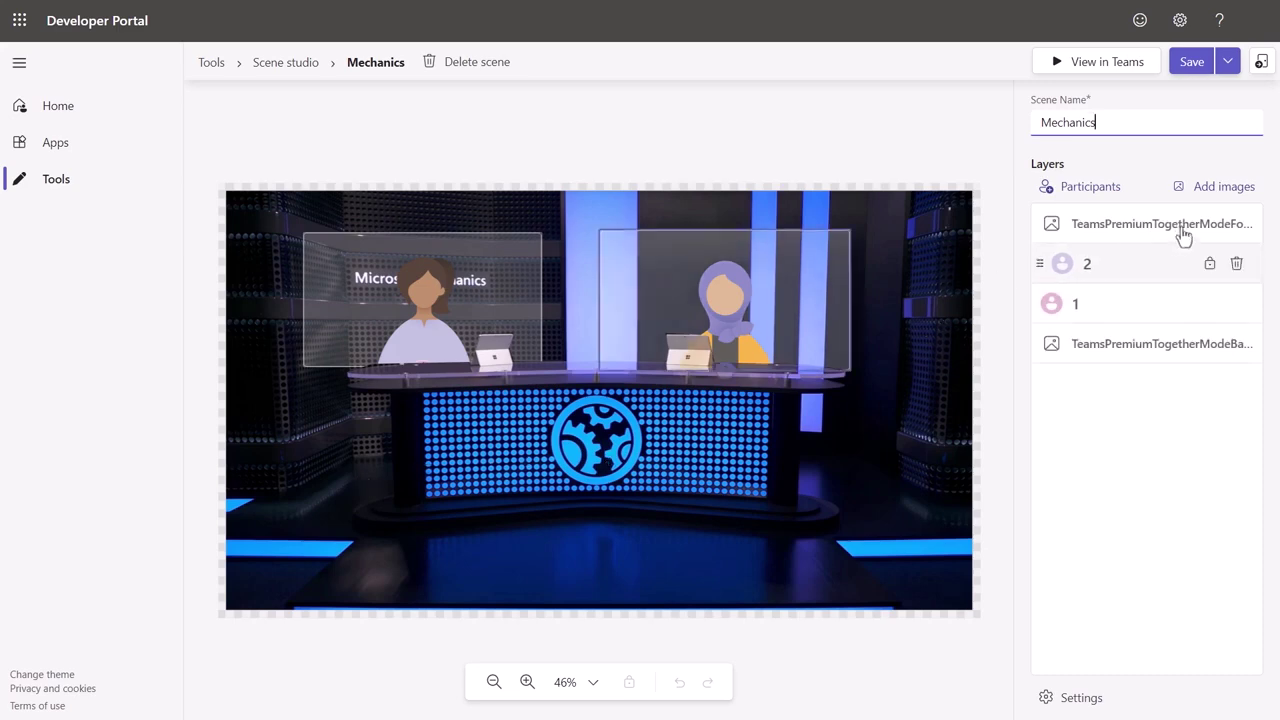
left_click(1115, 190)
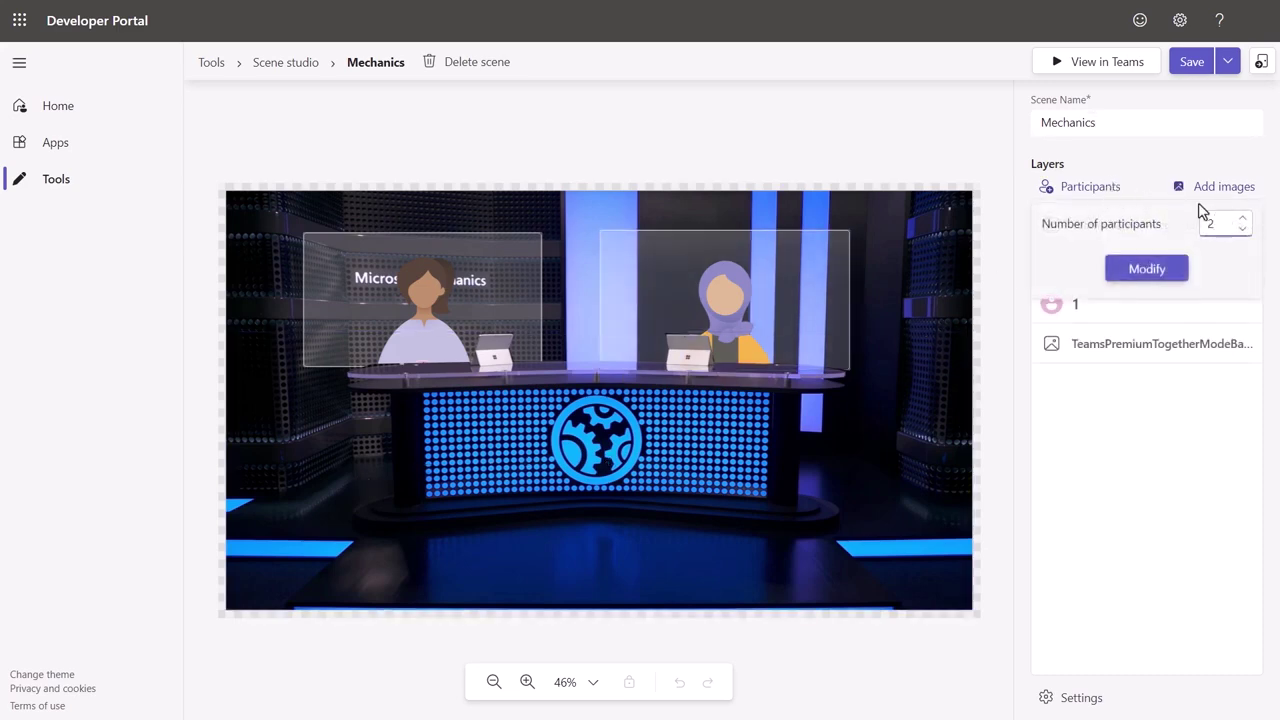
left_click(1244, 218)
left_click(1146, 269)
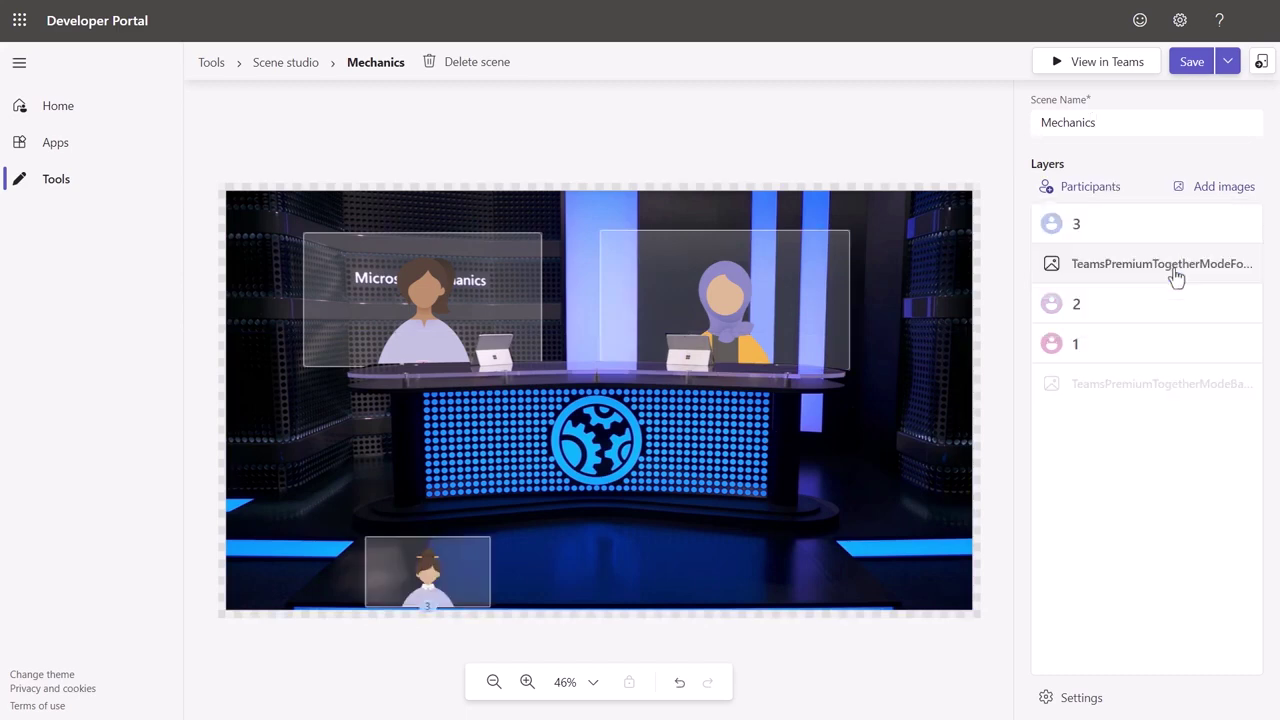
Enlarge participant 3 to 200% and place it between the other two participants behind the desk, at about X 631, Y 91
left_click_drag(373, 573, 533, 334)
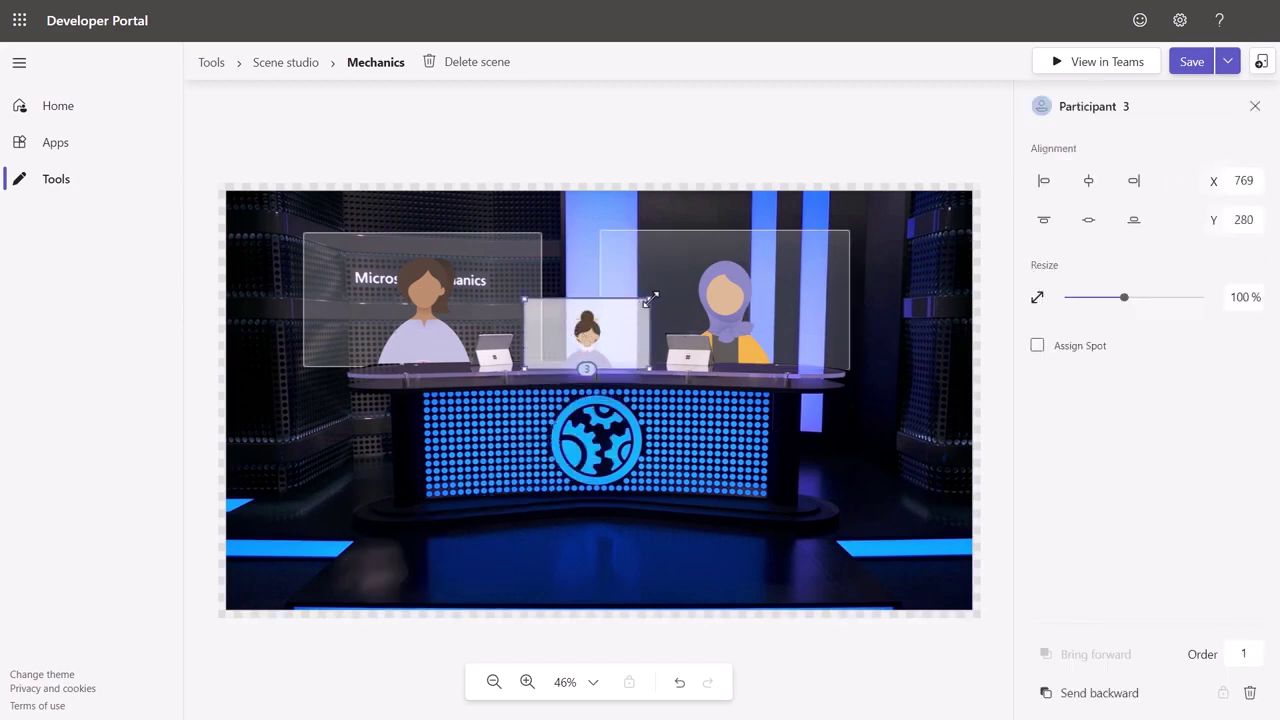
left_click_drag(648, 299, 706, 251)
left_click_drag(582, 387, 591, 349)
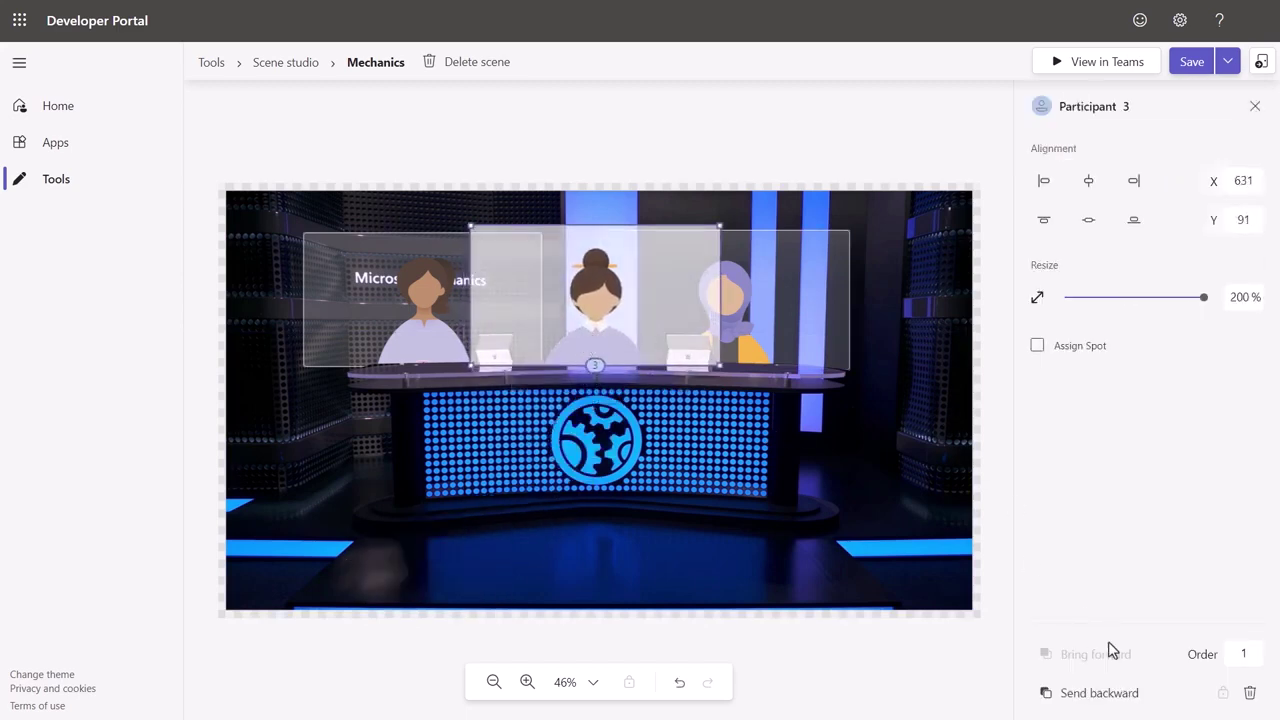
Send participant 3 backward to order 2, deselect it and save the Mechanics scene
left_click(1097, 693)
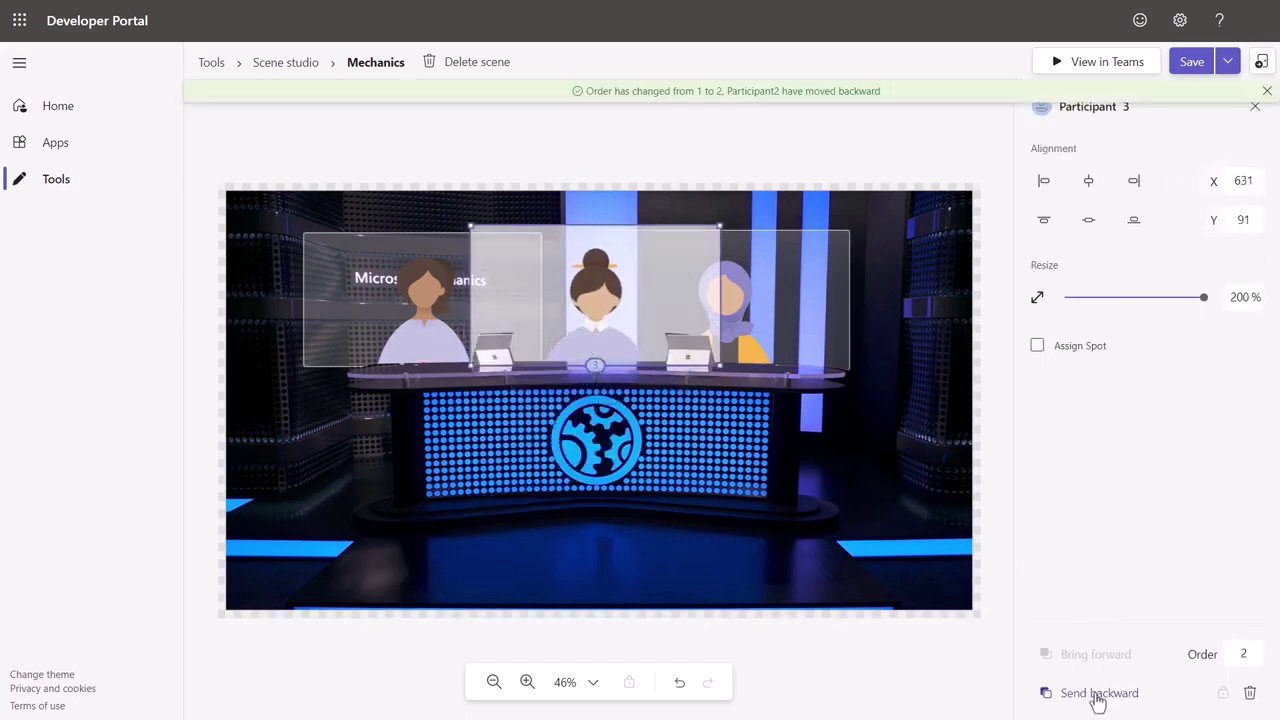
left_click(905, 152)
left_click(1190, 62)
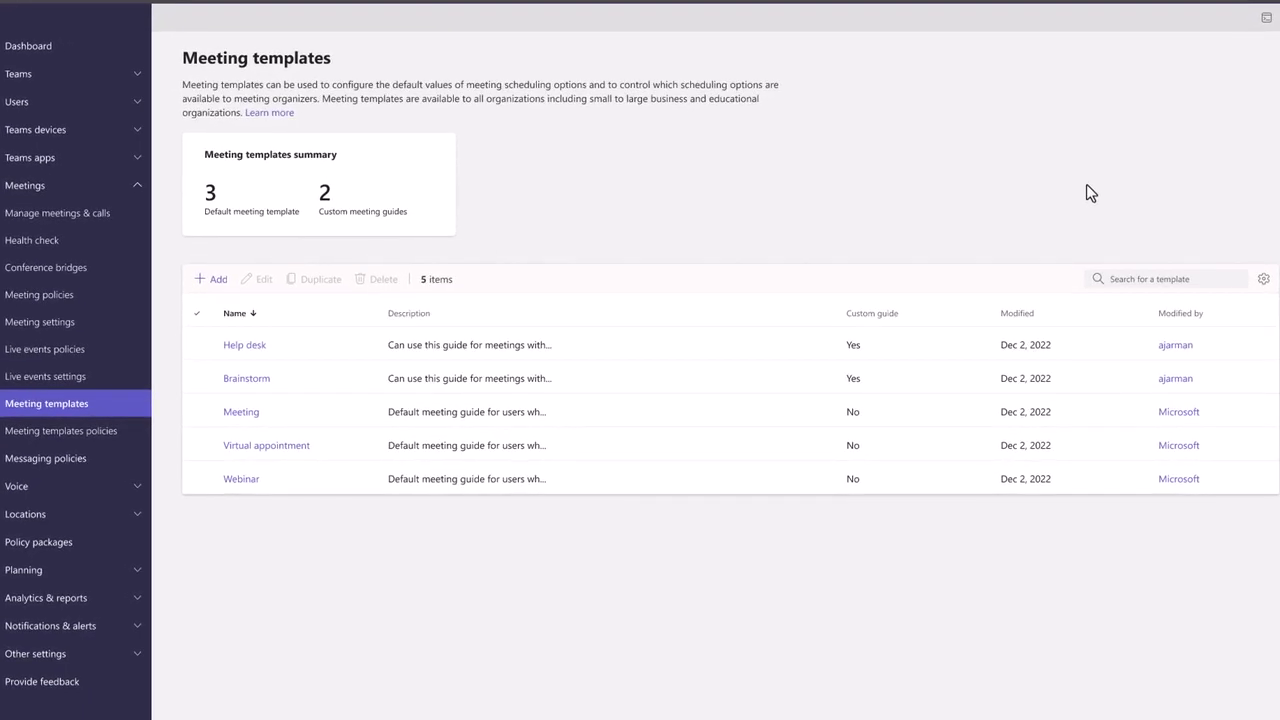
Add the meeting template "Client call" with the description "Can use this guide for meetings with partners, interviews, brainstorming sessions, or any other calls with external users"
left_click(214, 284)
left_click(186, 72)
type("Client call")
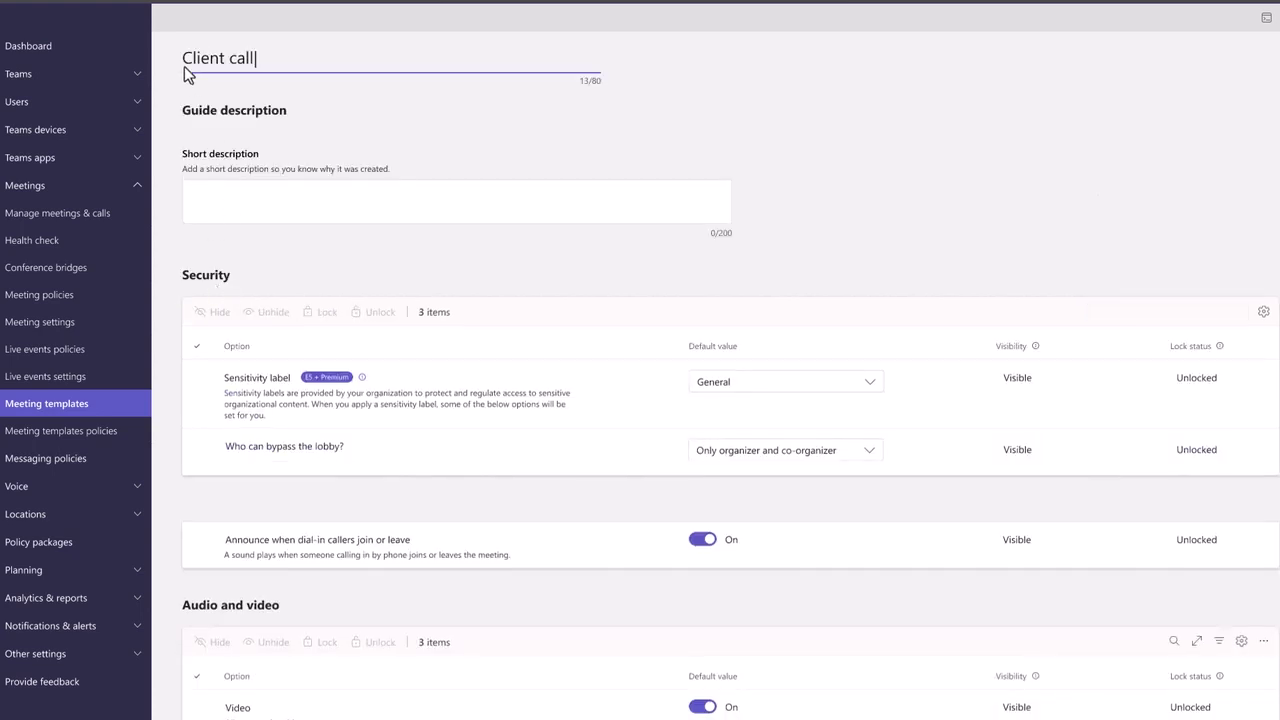
left_click(190, 199)
key("ctrl+v")
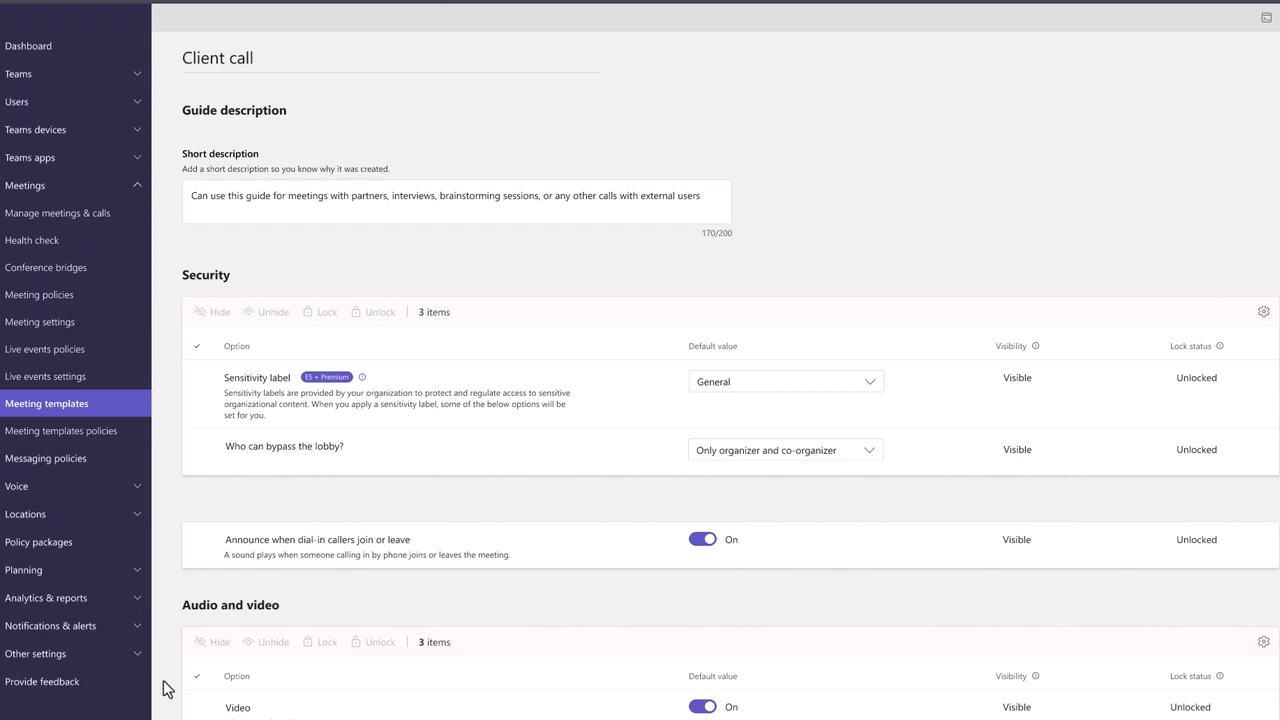
scroll(167, 690, "down", 15)
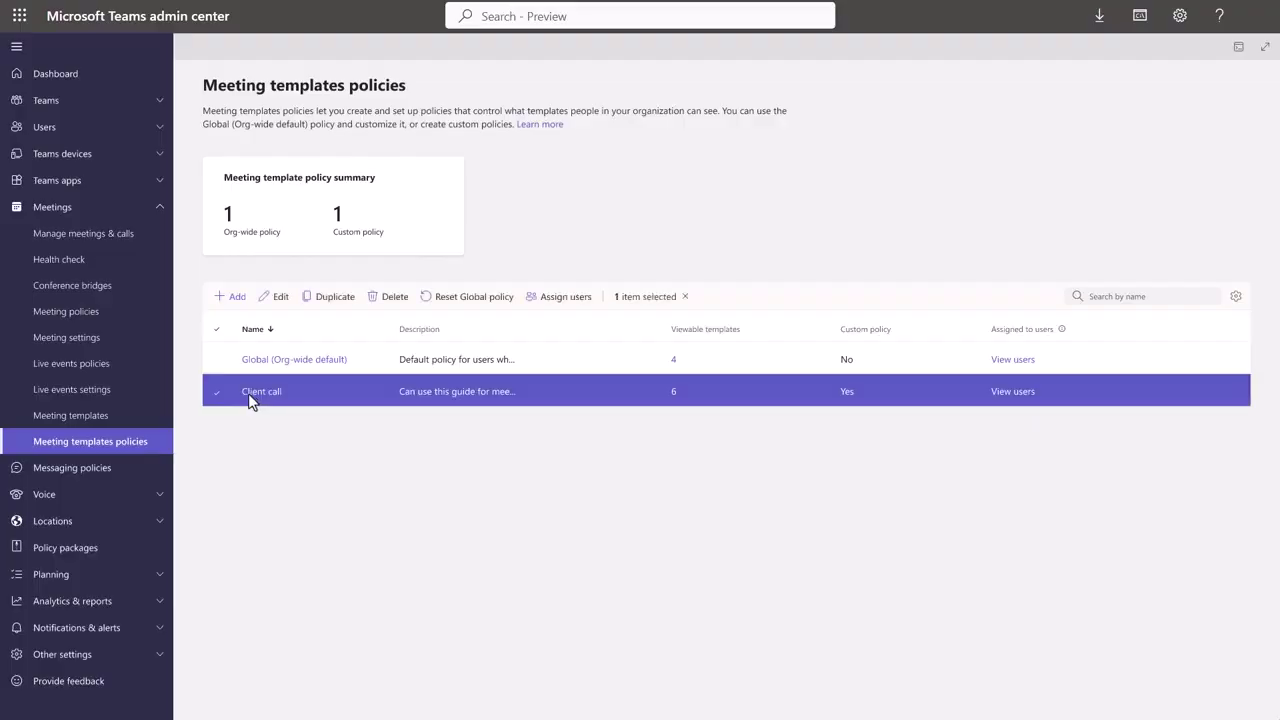
Assign the Client call meeting templates policy to the Principal Design Manager and the Software Engineer II
left_click(562, 298)
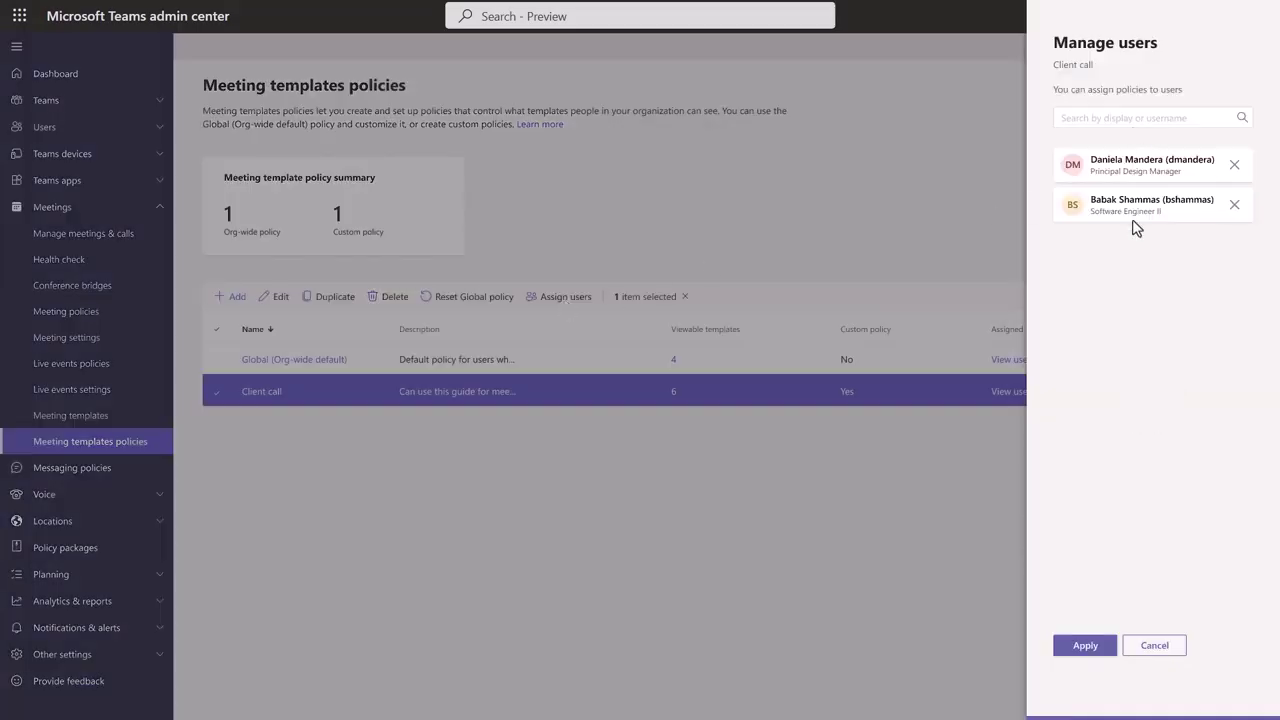
left_click(1085, 645)
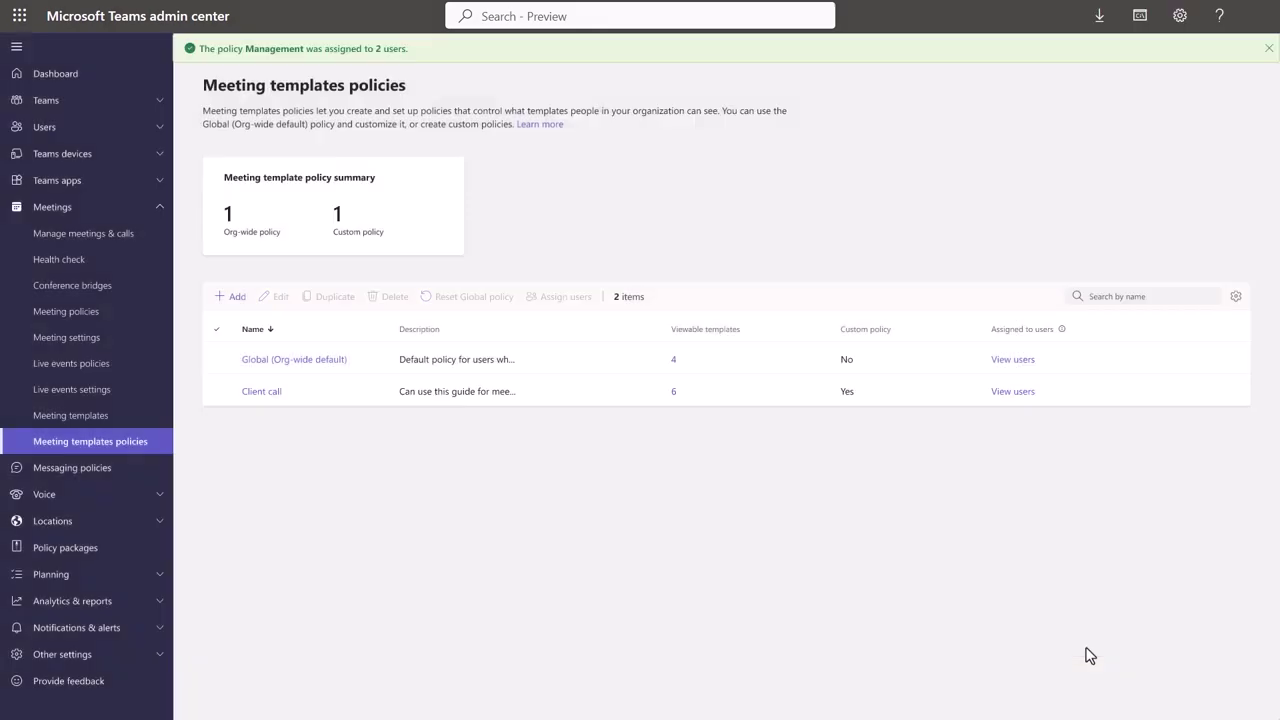